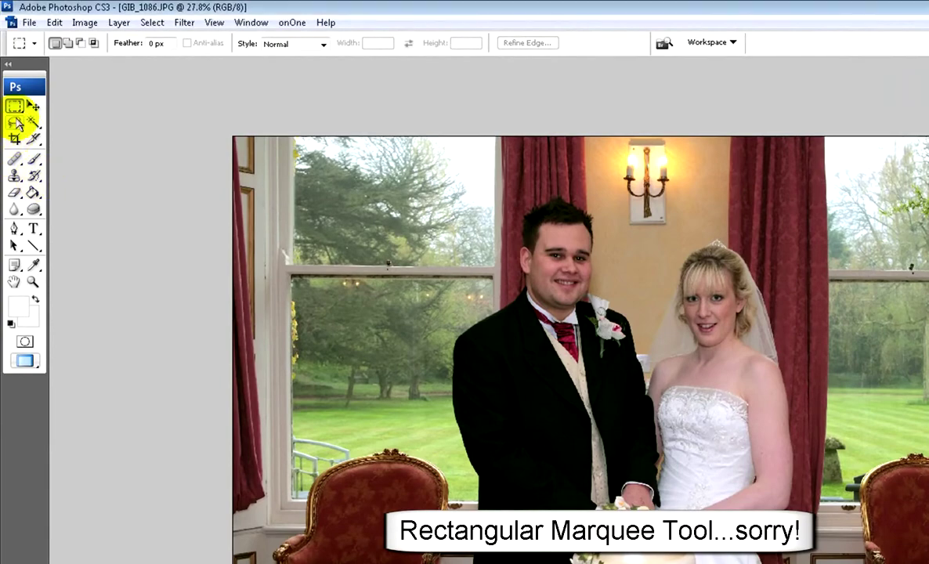
# - Stroke the whole photo with a 200 px white border located inside its edges, and clear the selection
pyautogui.moveTo(235, 140); pyautogui.dragTo(928, 563)
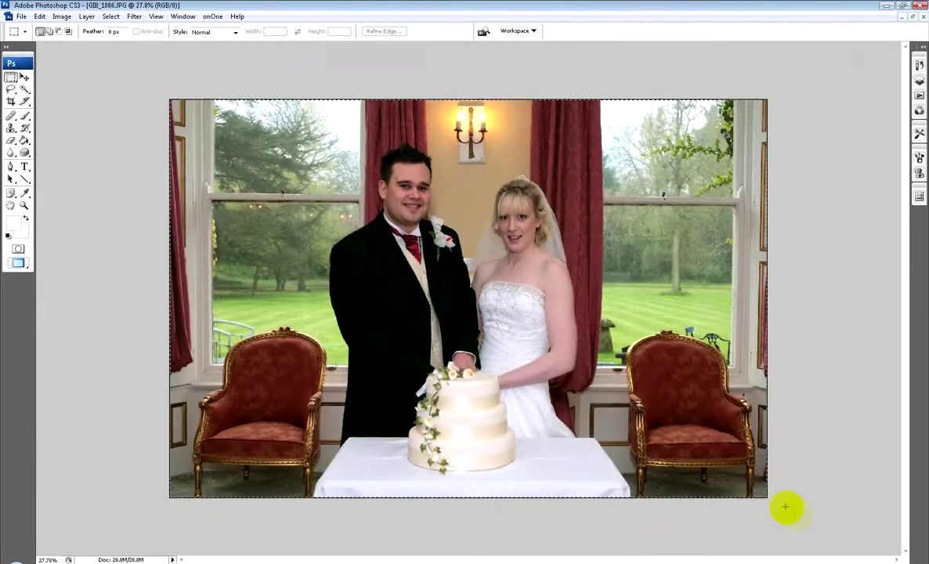
pyautogui.moveTo(786, 507); pyautogui.dragTo(812, 526)
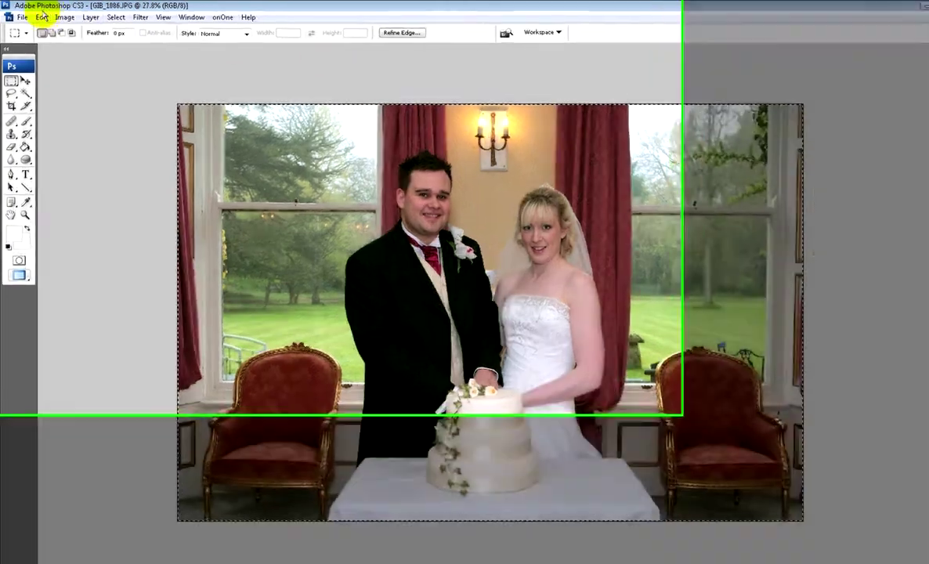
pyautogui.click(40, 16)
pyautogui.click(76, 267)
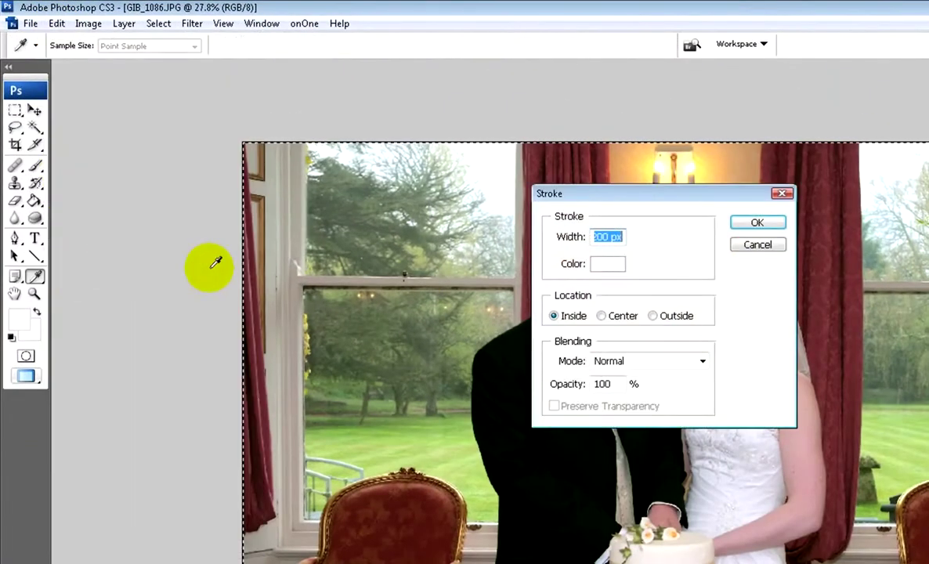
pyautogui.doubleClick(603, 236)
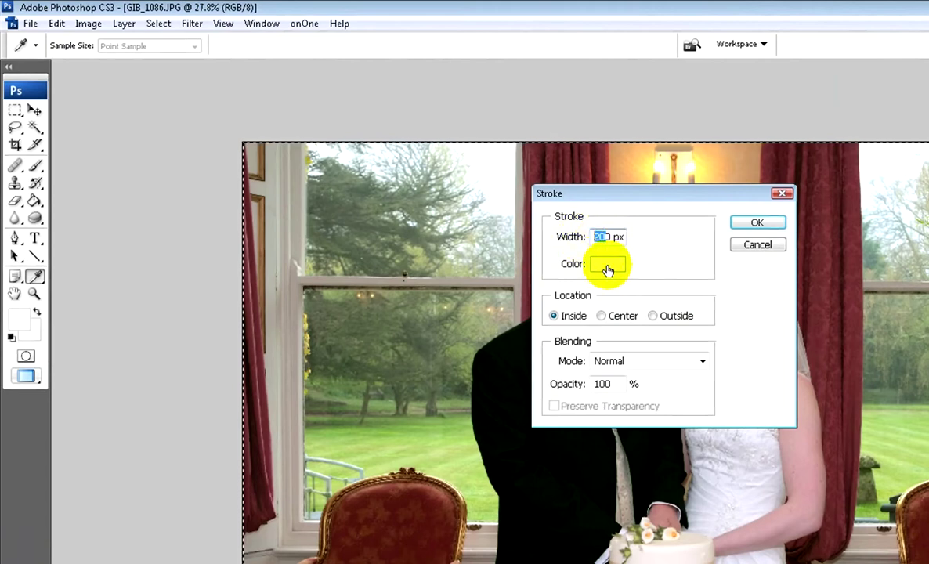
pyautogui.click(554, 317)
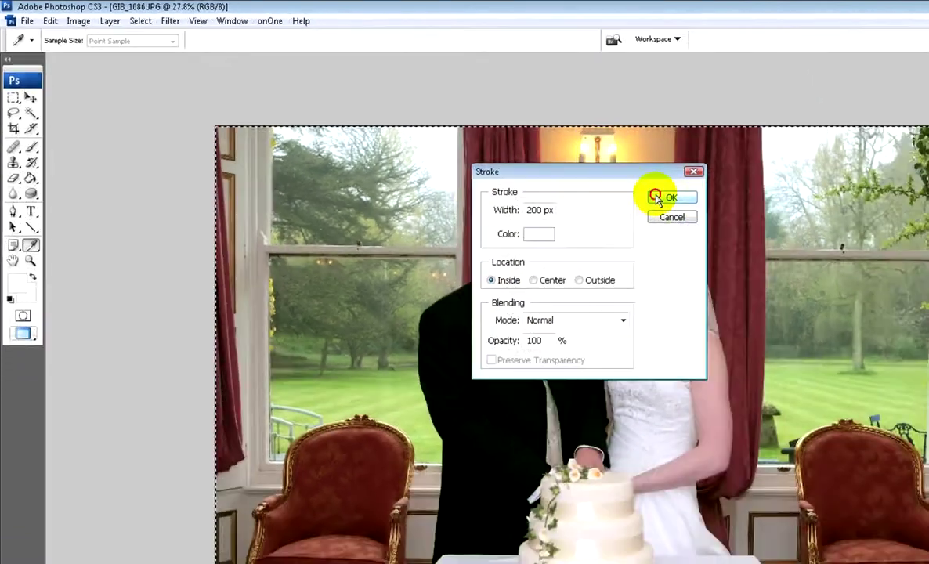
pyautogui.click(742, 224)
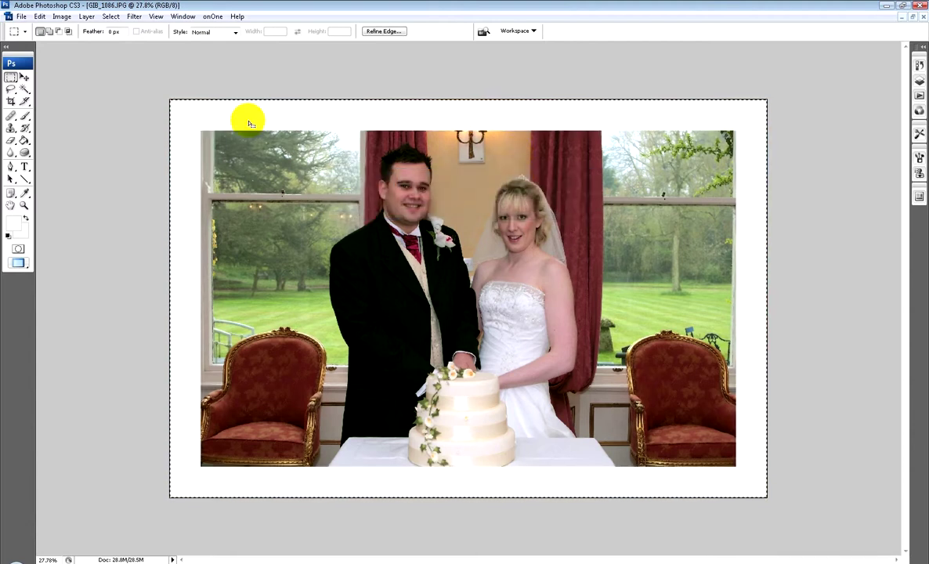
pyautogui.hotkey('ctrl', 'd')
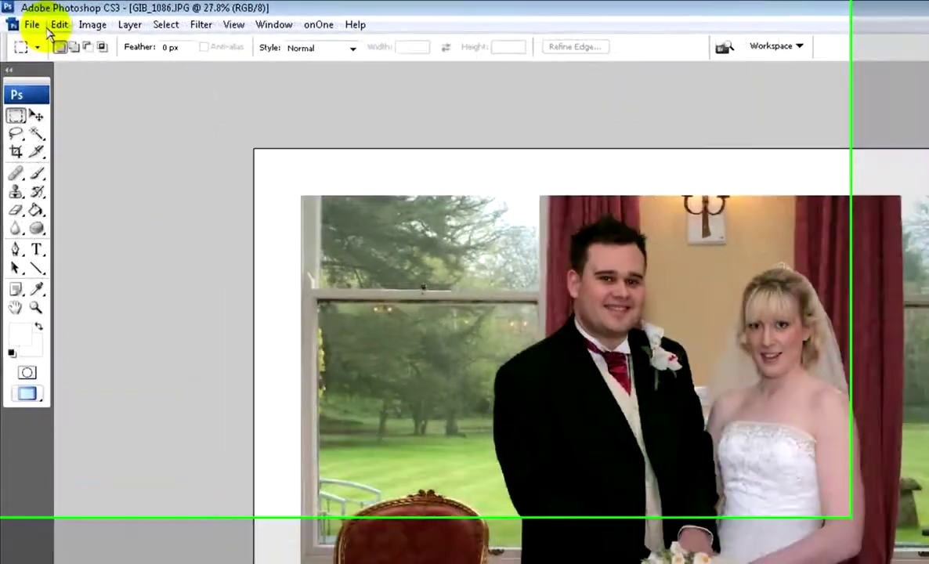
# - Select the entire bordered image and choose black as the colour for a new stroke
pyautogui.click(39, 15)
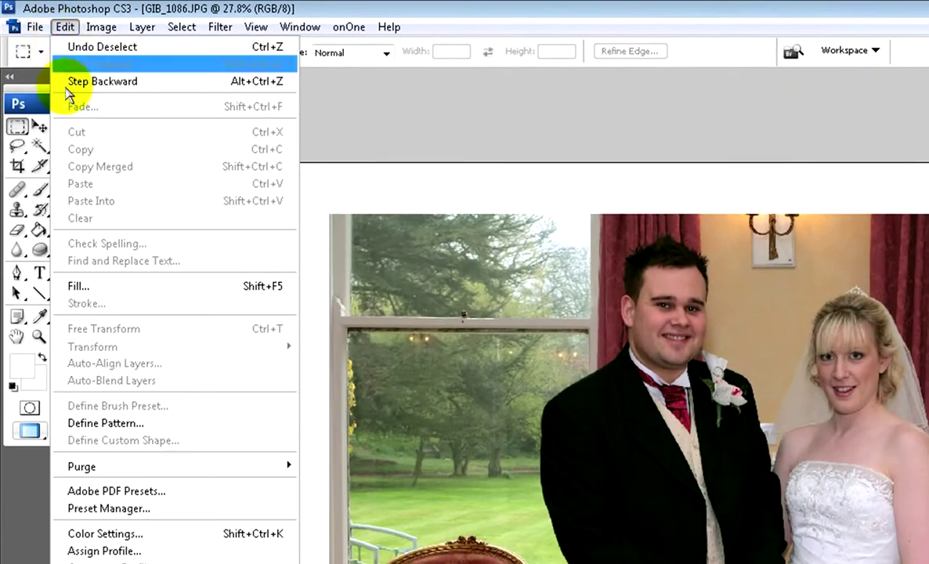
pyautogui.click(353, 200)
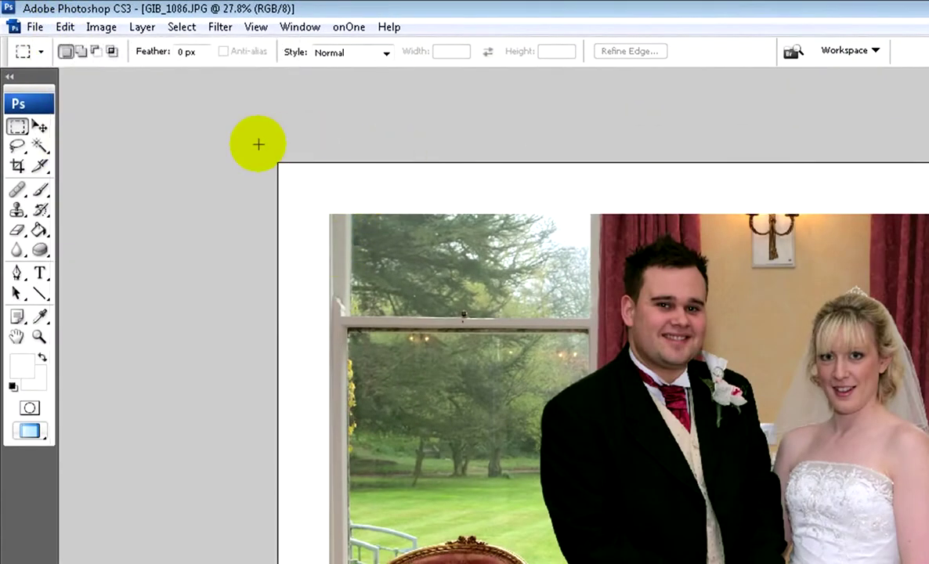
pyautogui.hotkey('ctrl', 'a')
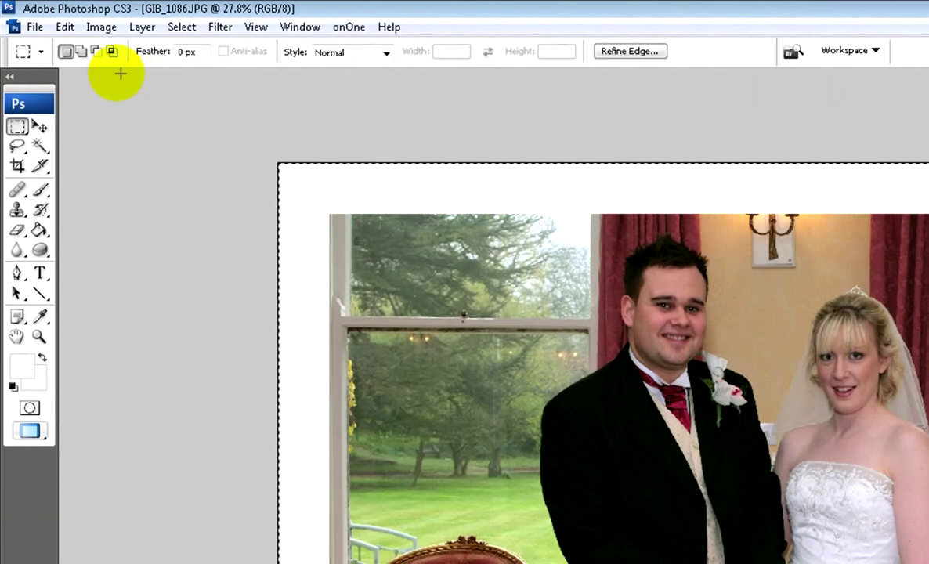
pyautogui.click(64, 26)
pyautogui.click(100, 313)
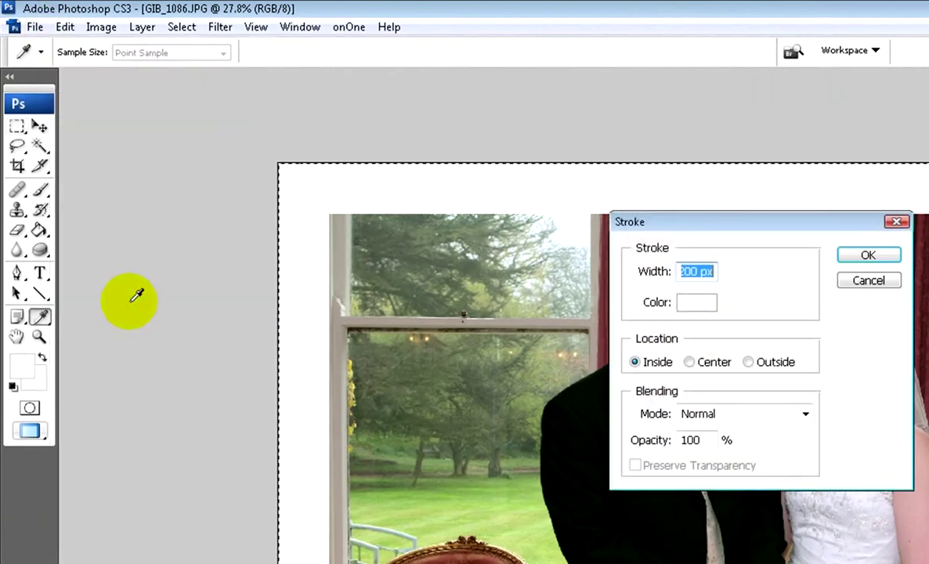
pyautogui.click(707, 309)
pyautogui.click(840, 313)
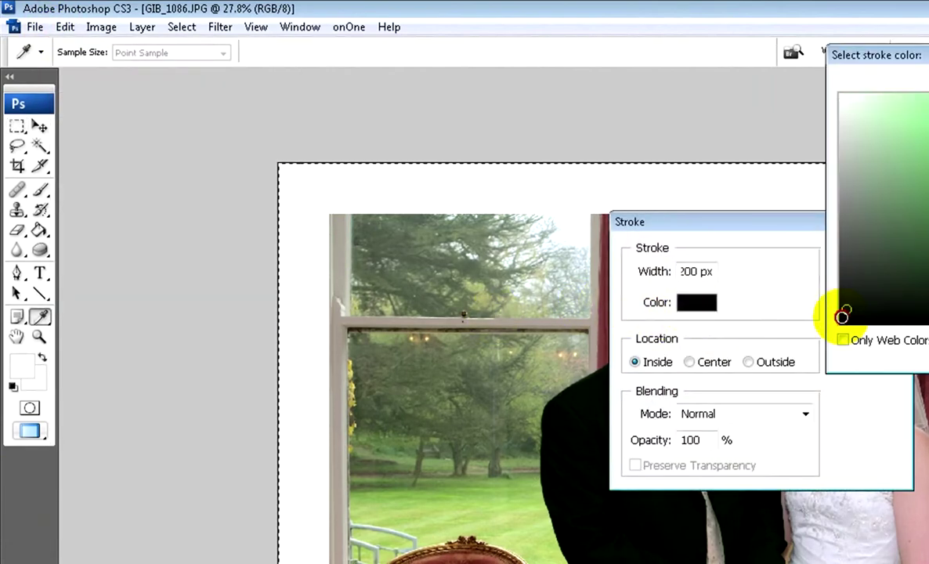
pyautogui.press('Return')
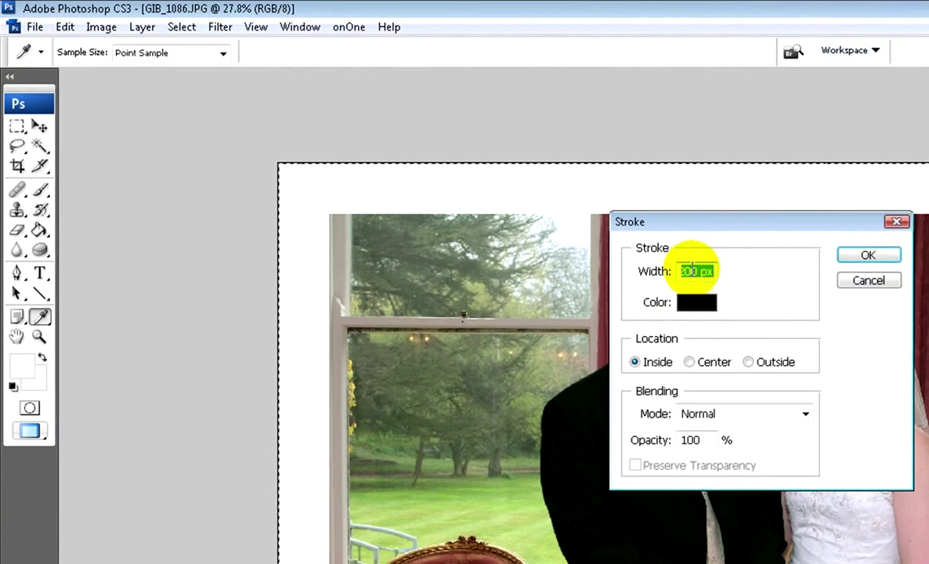
# - Apply the black stroke inside the image edge at a width of 190 px and clear the selection
pyautogui.moveTo(693, 271); pyautogui.dragTo(653, 272)
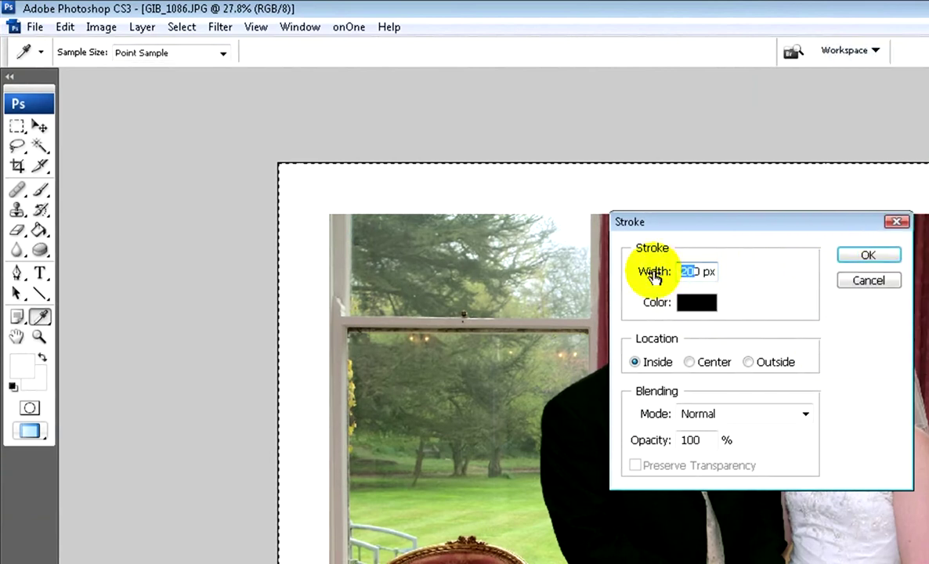
pyautogui.write('190')
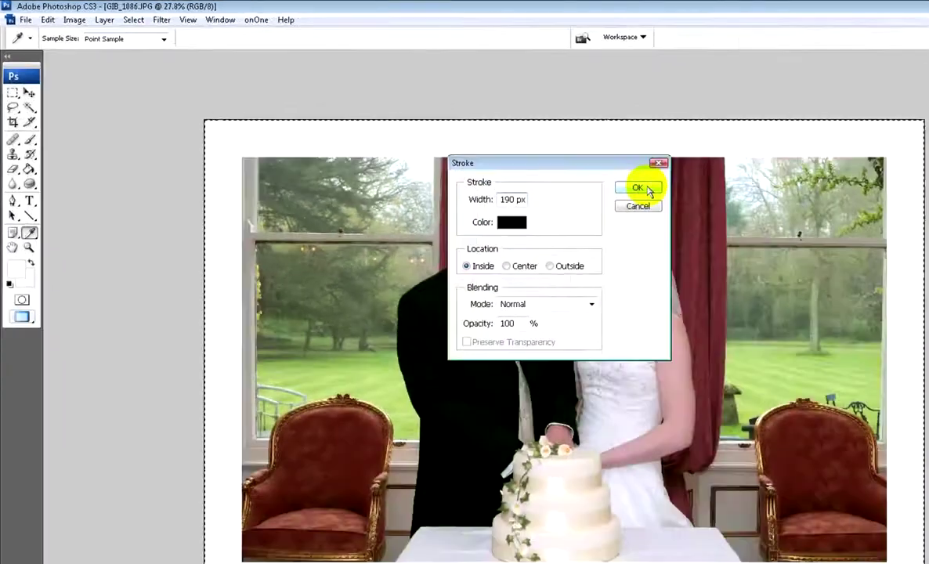
pyautogui.click(645, 190)
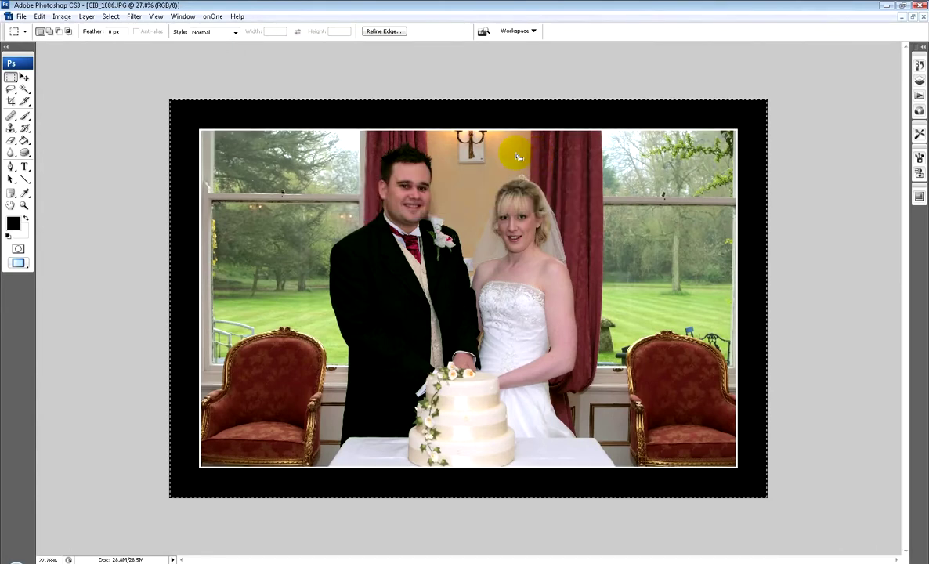
pyautogui.hotkey('ctrl', 'd')
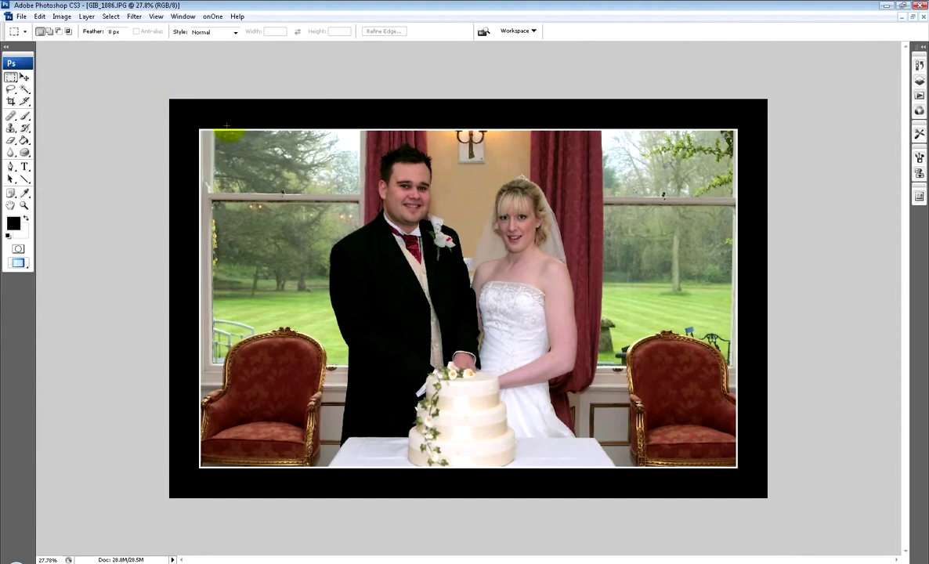
# - Undo the white and black border strokes on the photo
pyautogui.hotkey('ctrl', '0')
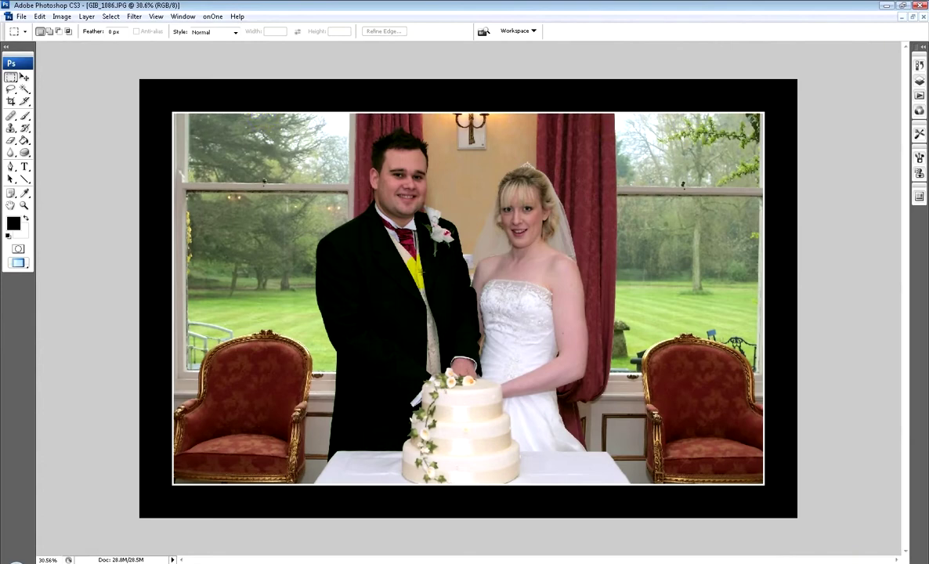
pyautogui.hotkey('ctrl', '0')
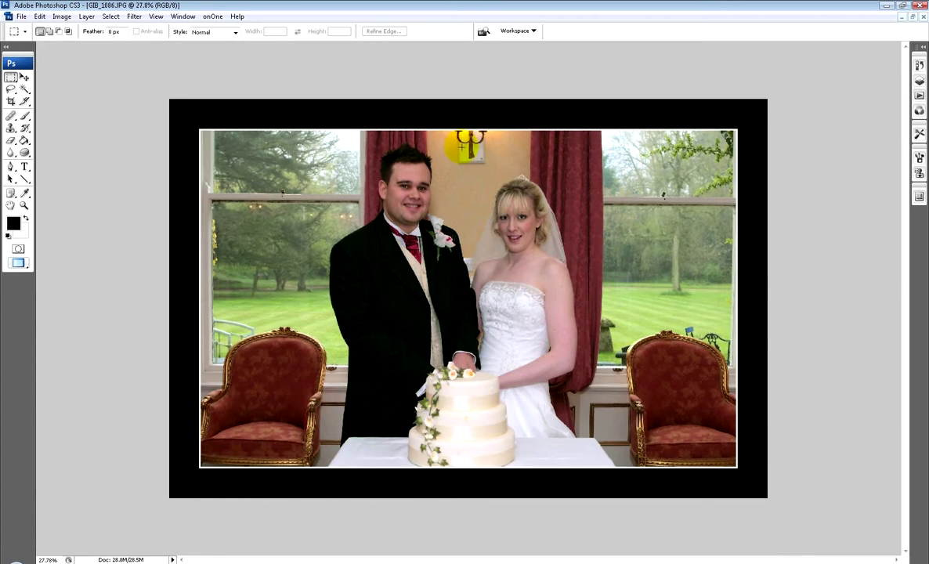
pyautogui.hotkey('ctrl', 'z')
# - Enlarge the canvas to 4288 x 2992 pixels around the centred photo, using a white extension colour
pyautogui.hotkey('ctrl', 'a')
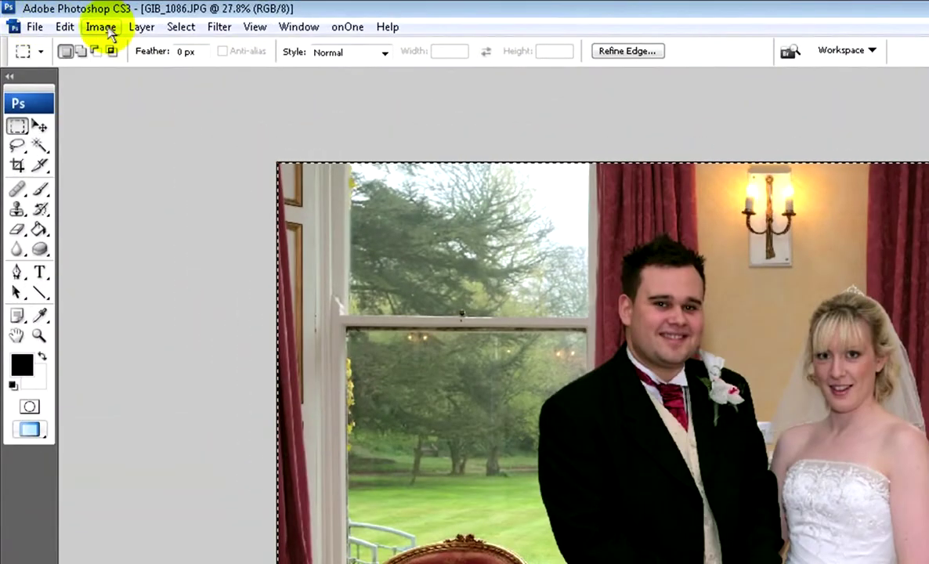
pyautogui.click(101, 27)
pyautogui.click(133, 172)
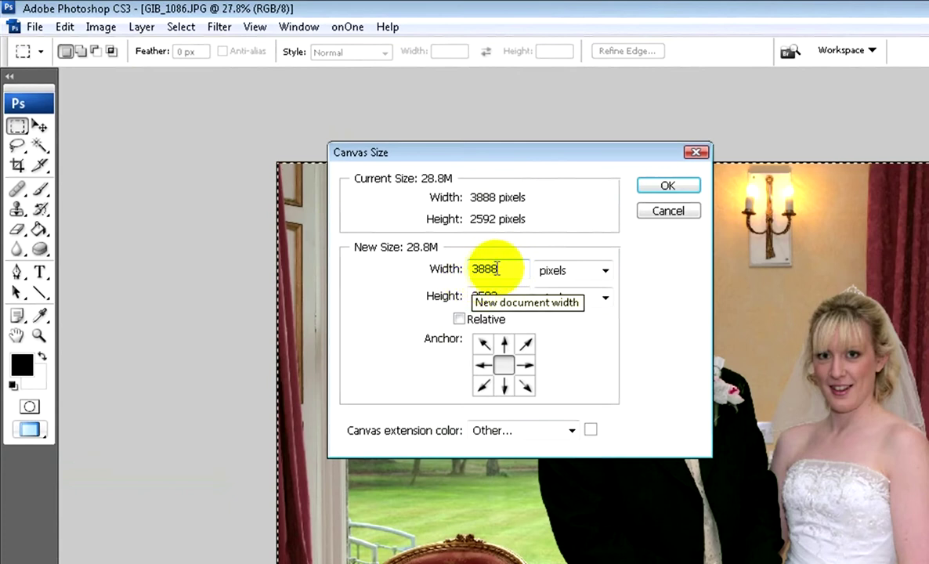
pyautogui.moveTo(495, 269); pyautogui.dragTo(452, 269)
pyautogui.write('4288')
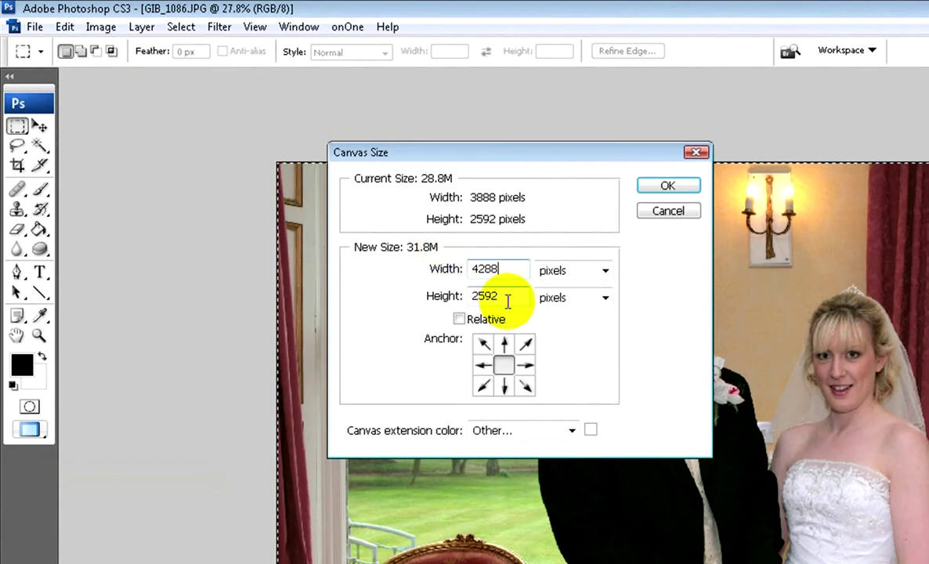
pyautogui.moveTo(506, 301); pyautogui.dragTo(425, 297)
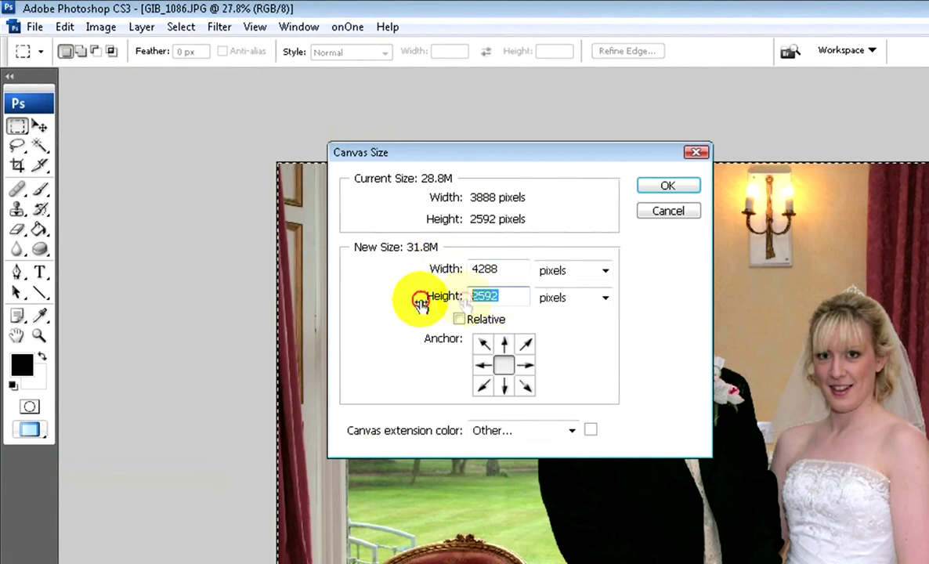
pyautogui.write('2992')
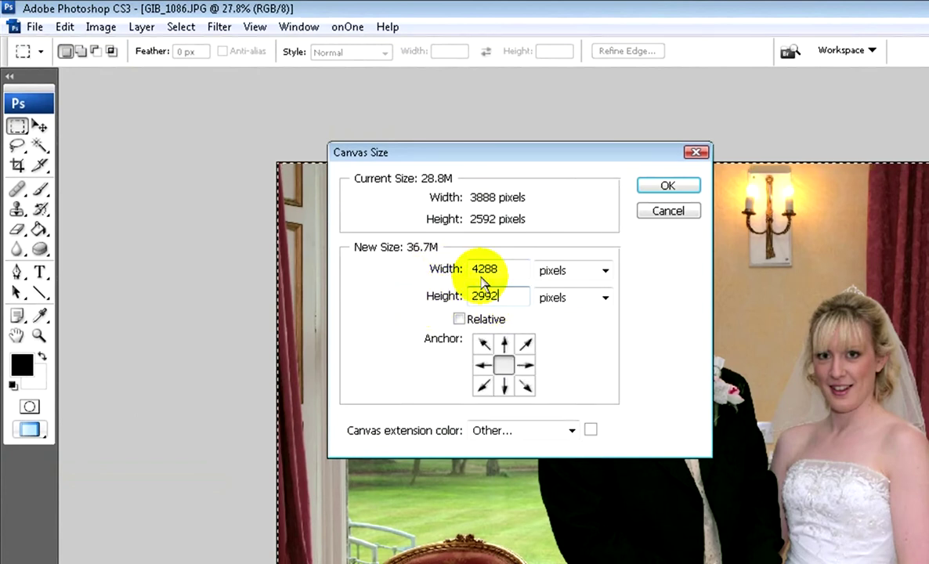
pyautogui.click(638, 185)
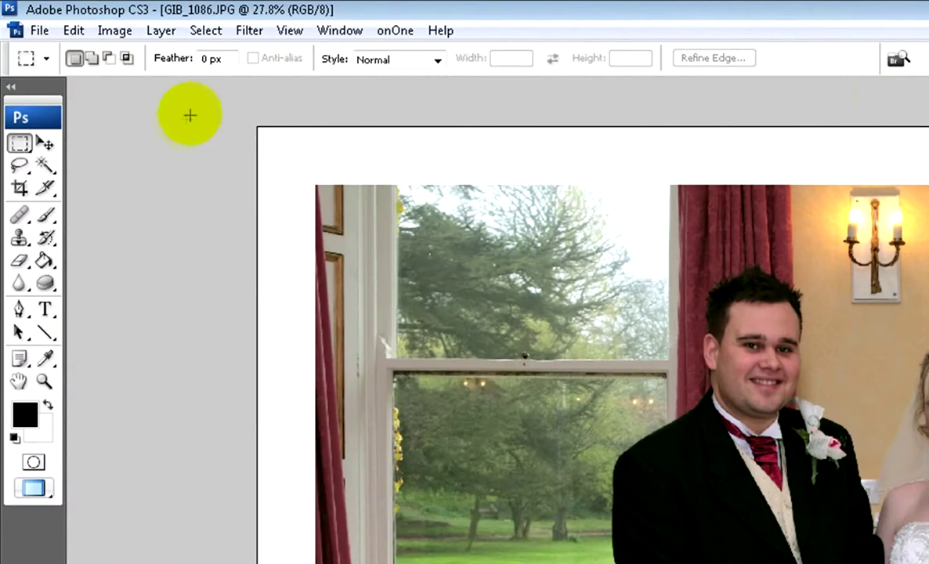
# - Stroke the whole enlarged canvas with a 190 px black border inside its edges and clear the selection
pyautogui.hotkey('ctrl', 'a')
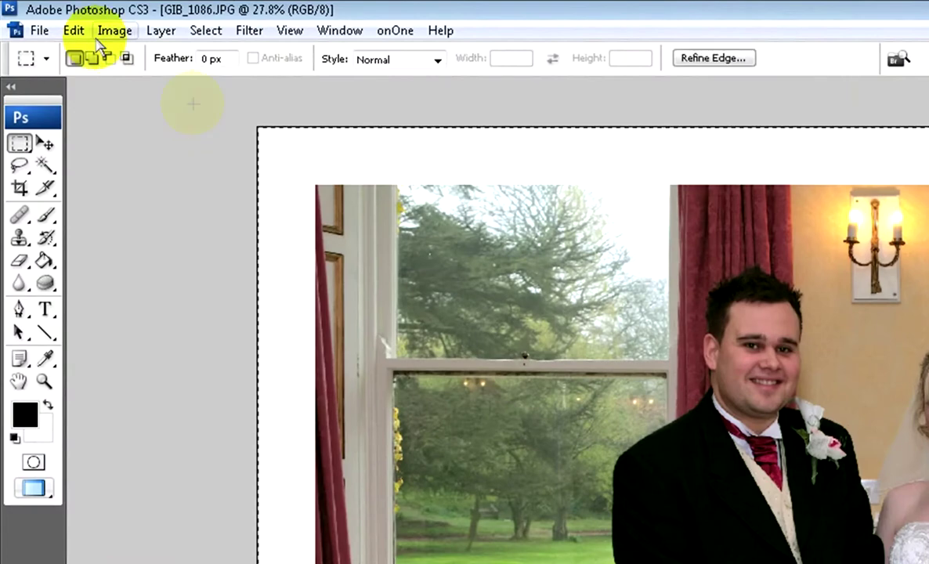
pyautogui.click(82, 35)
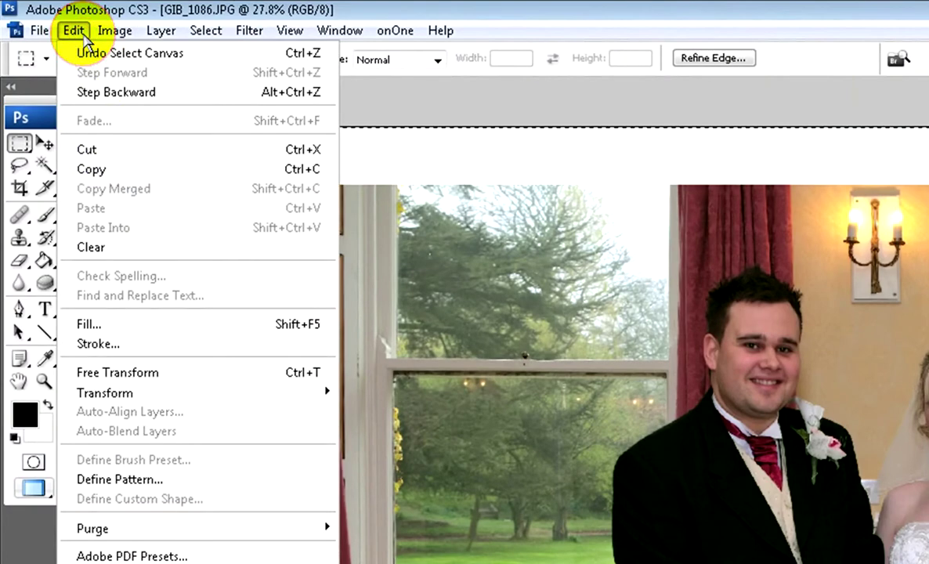
pyautogui.click(129, 344)
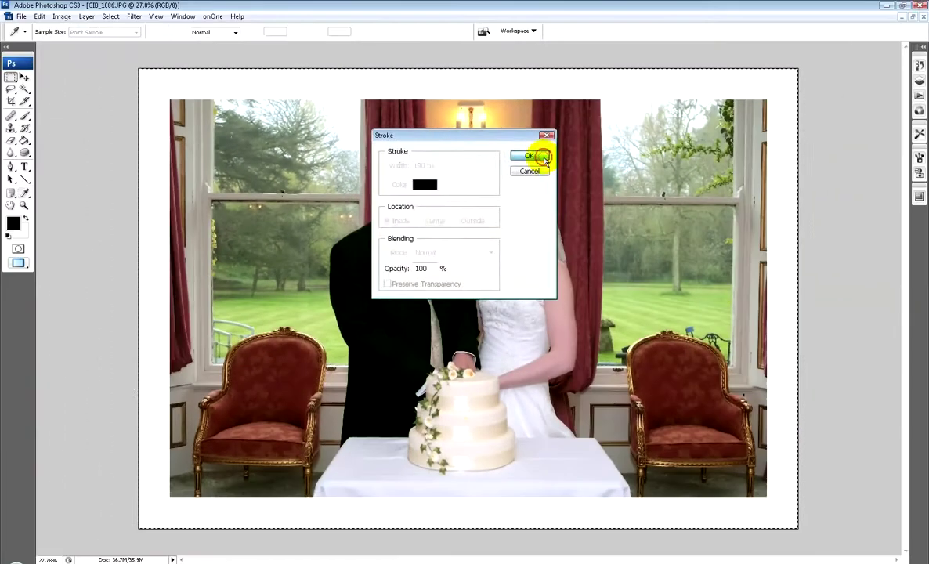
pyautogui.click(710, 177)
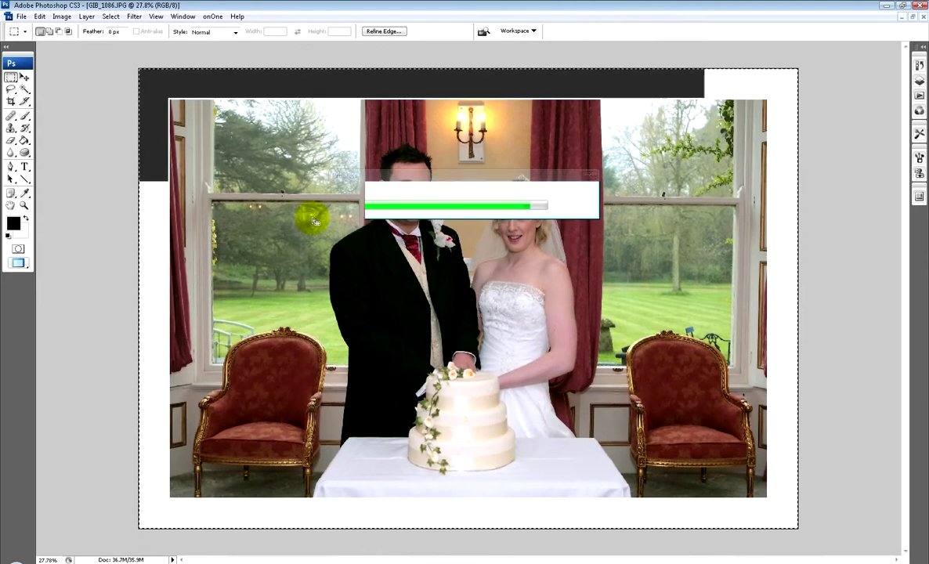
pyautogui.hotkey('ctrl', 'd')
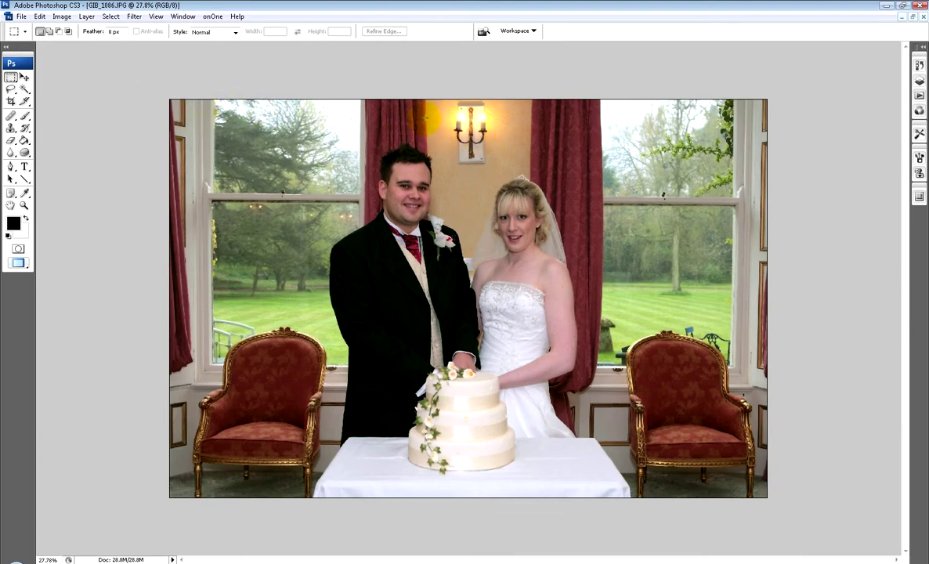
# - Select the whole photo and convert the selection into a border selection 200 pixels wide
pyautogui.hotkey('ctrl', 'a')
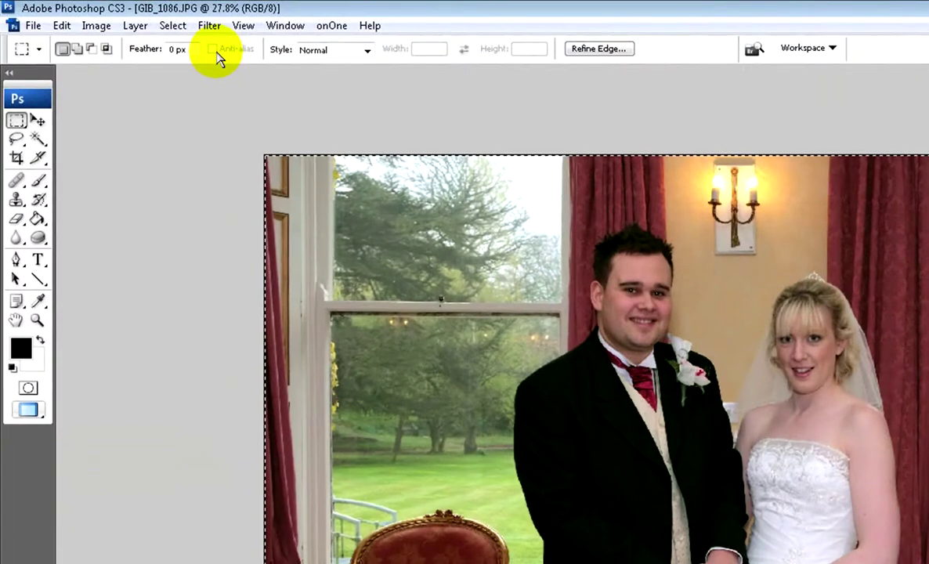
pyautogui.click(174, 25)
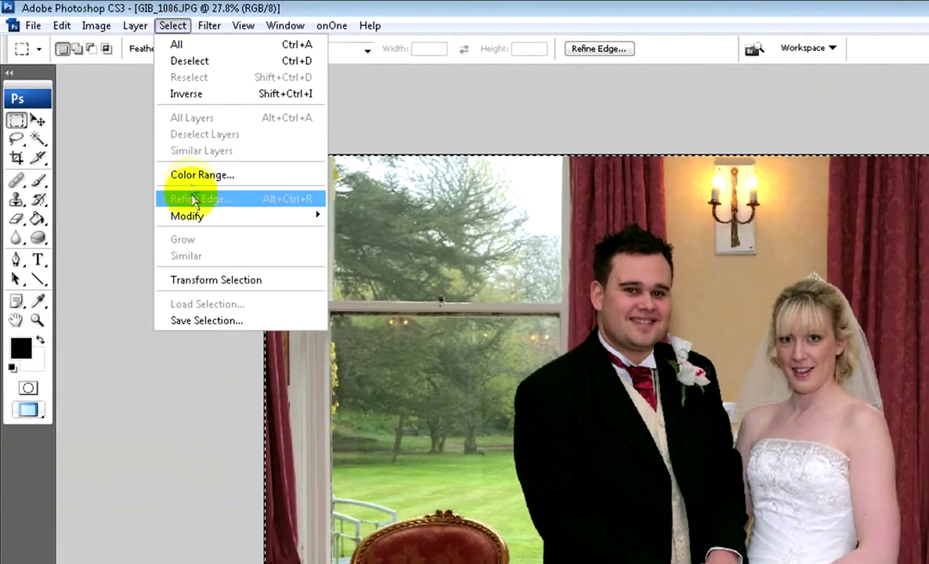
pyautogui.moveTo(198, 215)
pyautogui.click(352, 216)
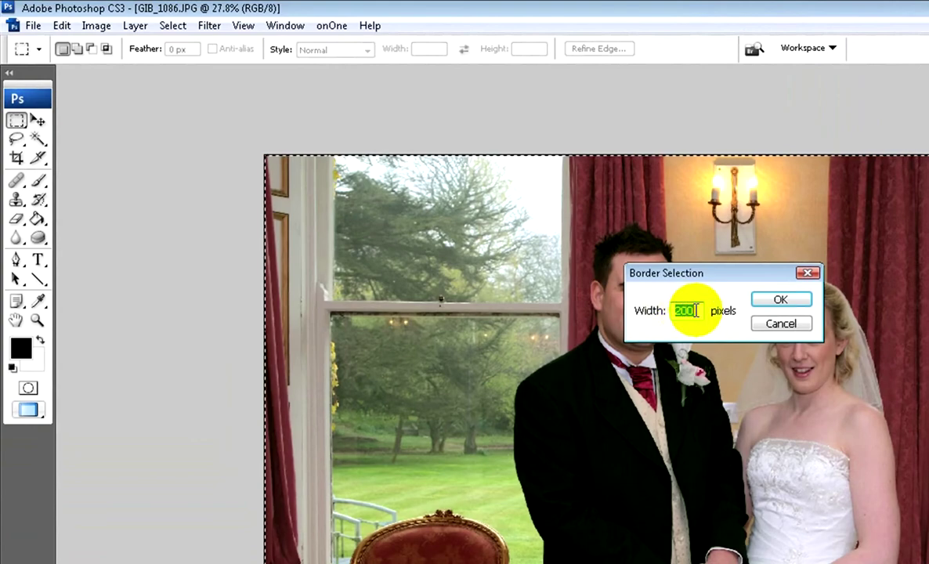
pyautogui.click(772, 299)
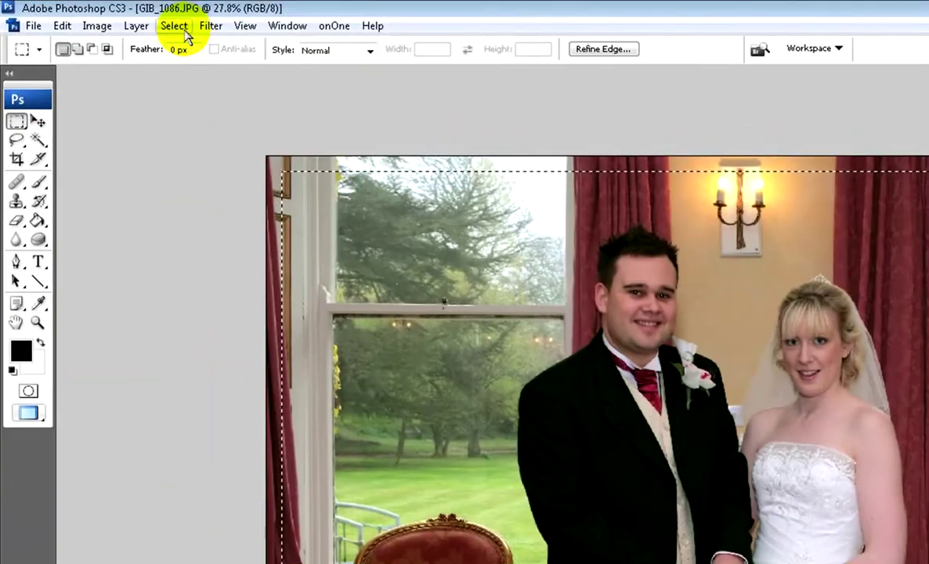
# - Open Refine Edge for the border selection, keeping the radius at 0 px and the contrast at 100%
pyautogui.click(180, 26)
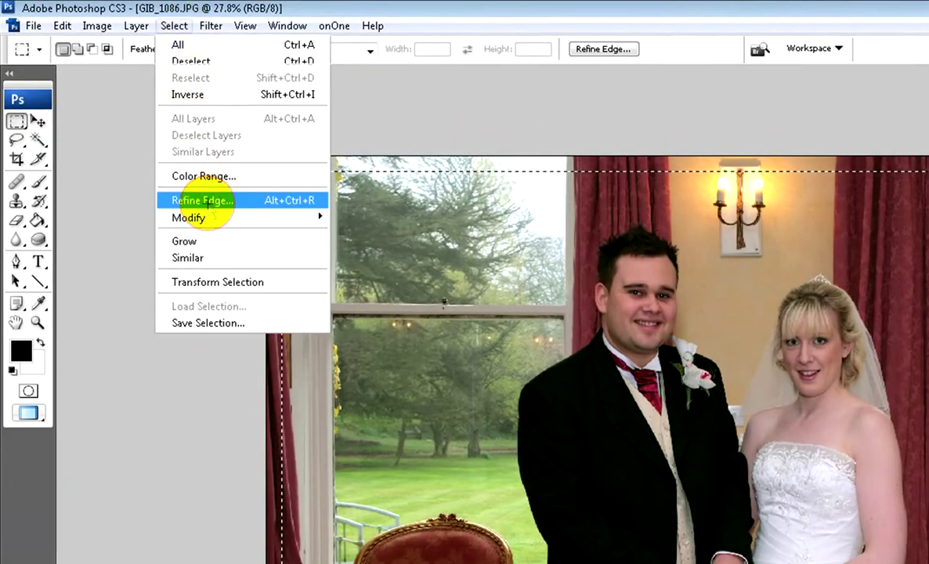
pyautogui.click(205, 202)
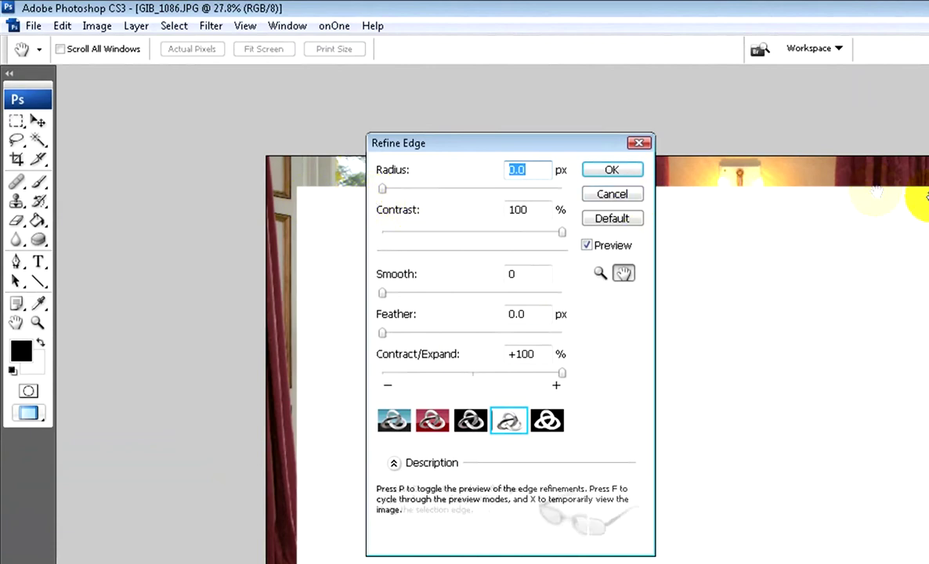
pyautogui.moveTo(385, 193); pyautogui.dragTo(348, 191)
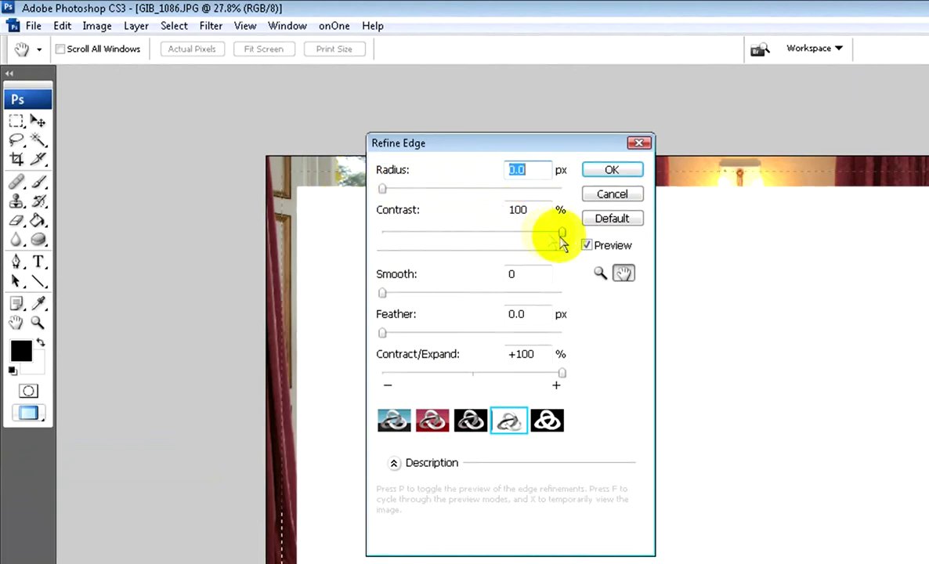
pyautogui.moveTo(562, 232)
pyautogui.mouseDown()
pyautogui.moveTo(391, 243)
pyautogui.moveTo(560, 233)
pyautogui.mouseUp()
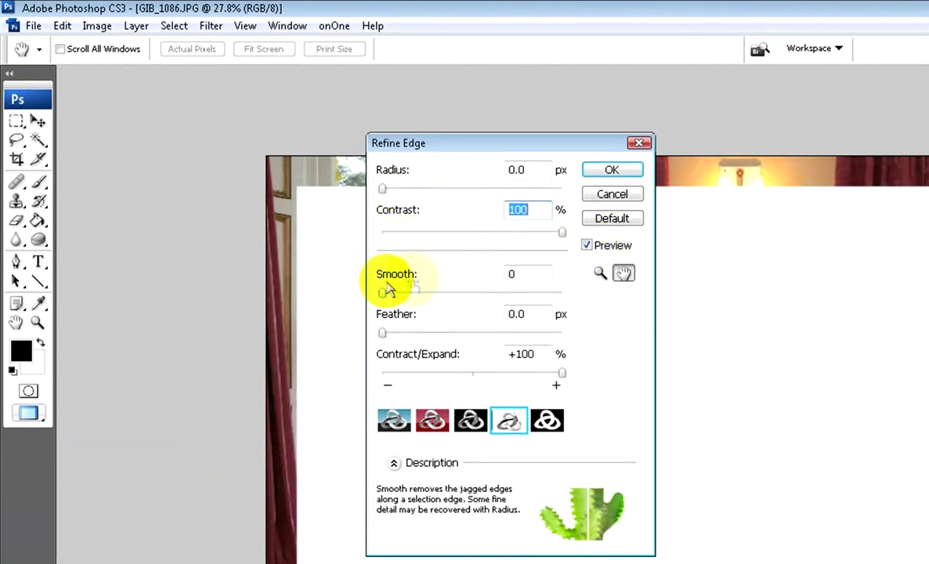
# - Try a smooth value of 98 and a feather of 250 px on the selection edge, and reset both to 0
pyautogui.moveTo(381, 293); pyautogui.dragTo(539, 307)
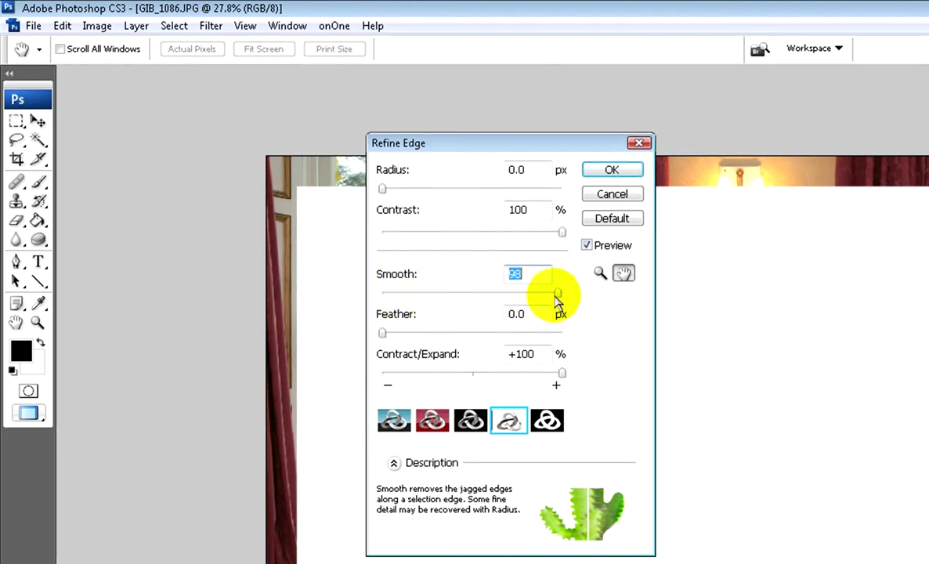
pyautogui.moveTo(382, 332); pyautogui.dragTo(554, 345)
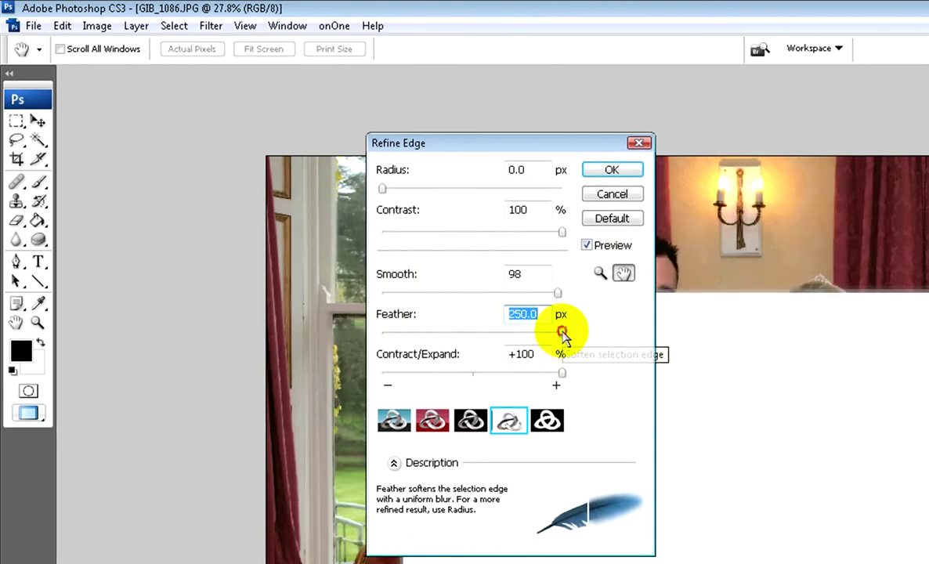
pyautogui.moveTo(562, 335); pyautogui.dragTo(326, 352)
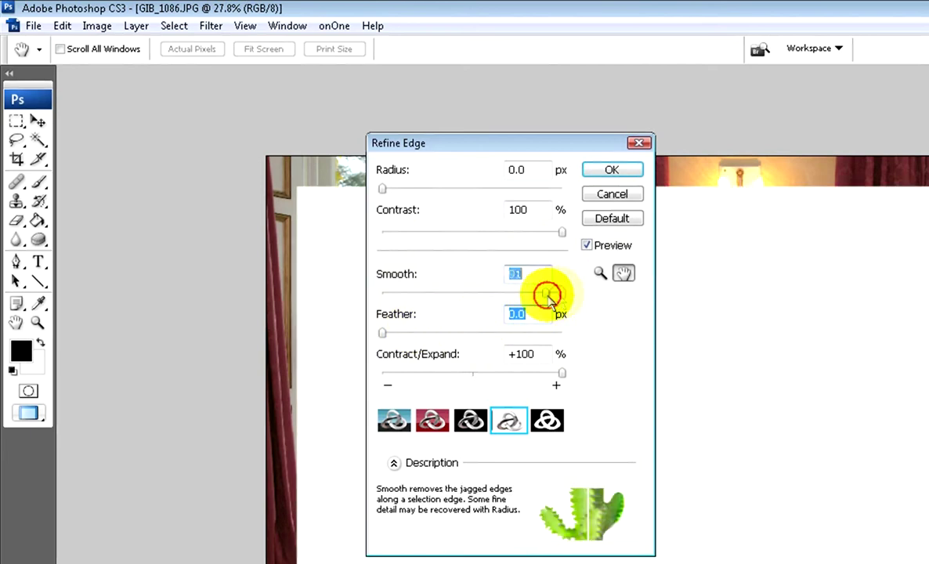
pyautogui.moveTo(549, 297); pyautogui.dragTo(398, 296)
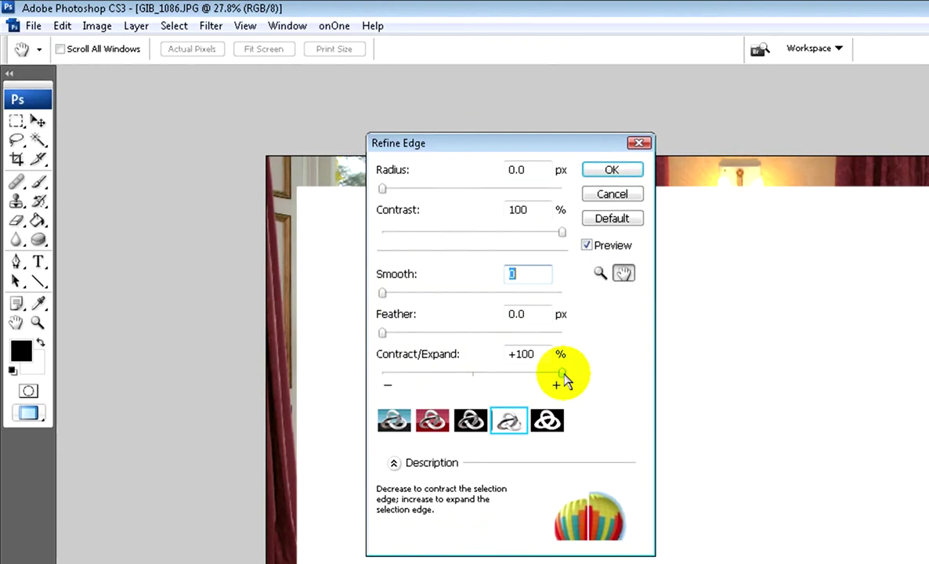
# - Compare a contract/expand of -100% with +100%, and apply the edge refinement at +100%
pyautogui.moveTo(555, 381); pyautogui.dragTo(363, 379)
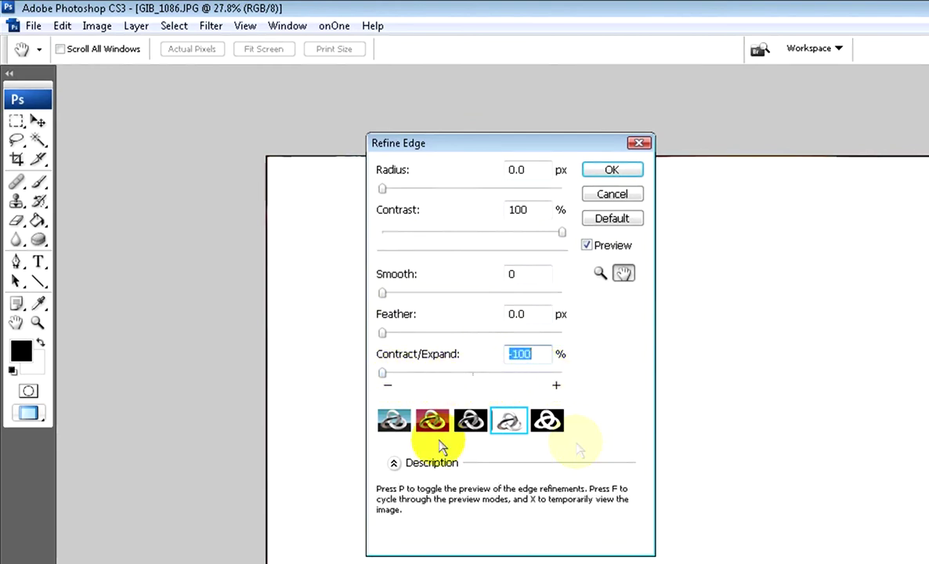
pyautogui.moveTo(384, 373); pyautogui.dragTo(560, 382)
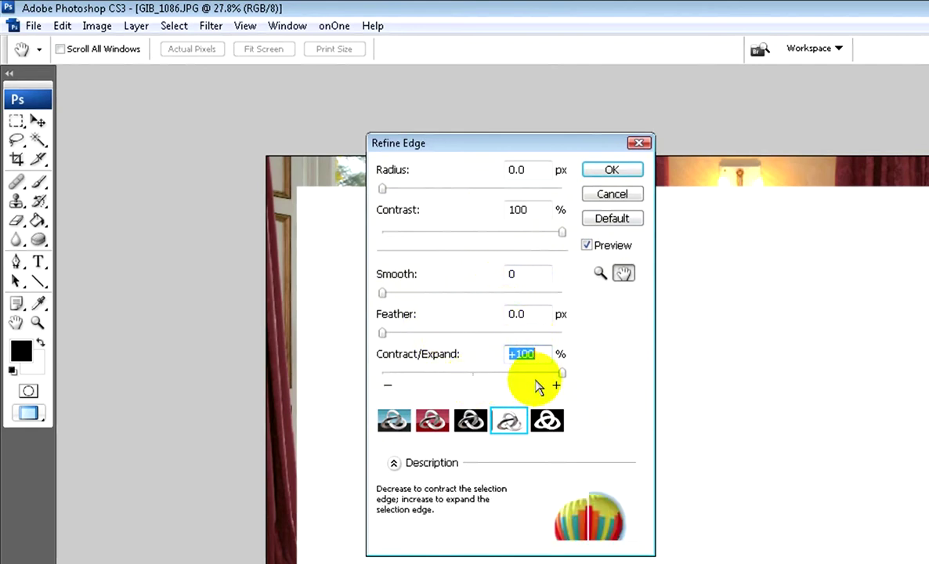
pyautogui.click(604, 169)
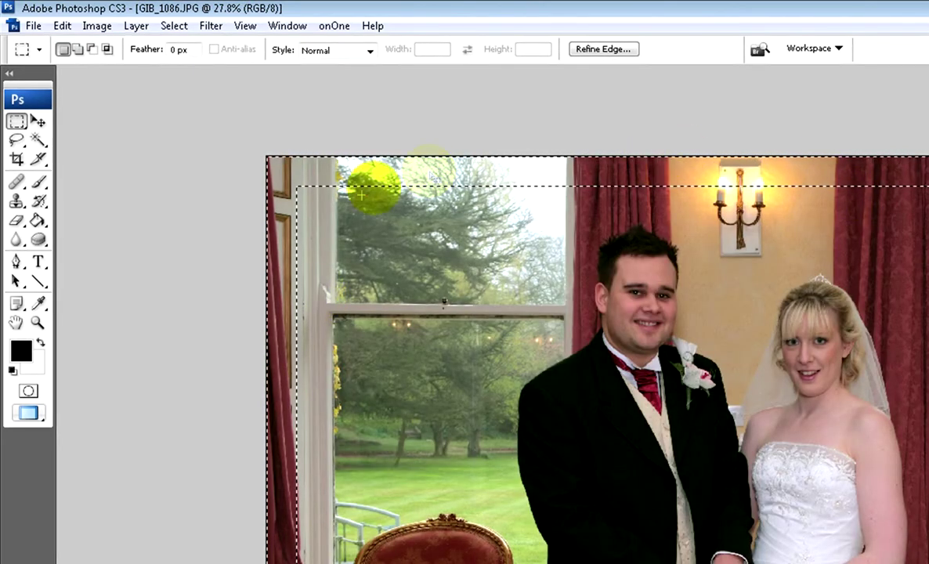
# - Fill the border selection with black in Normal mode at 100% opacity, and undo the fill
pyautogui.click(65, 28)
pyautogui.click(130, 274)
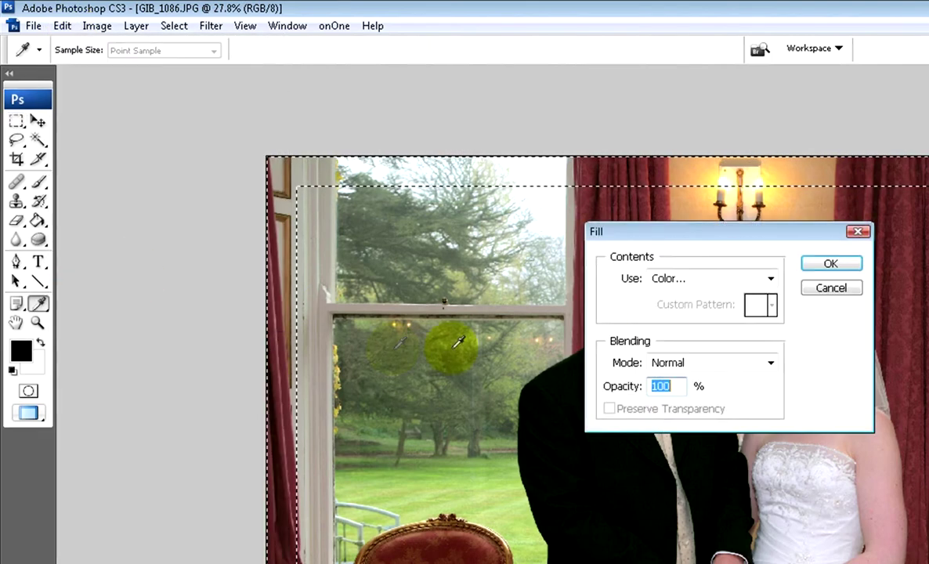
pyautogui.click(812, 268)
pyautogui.press('m')
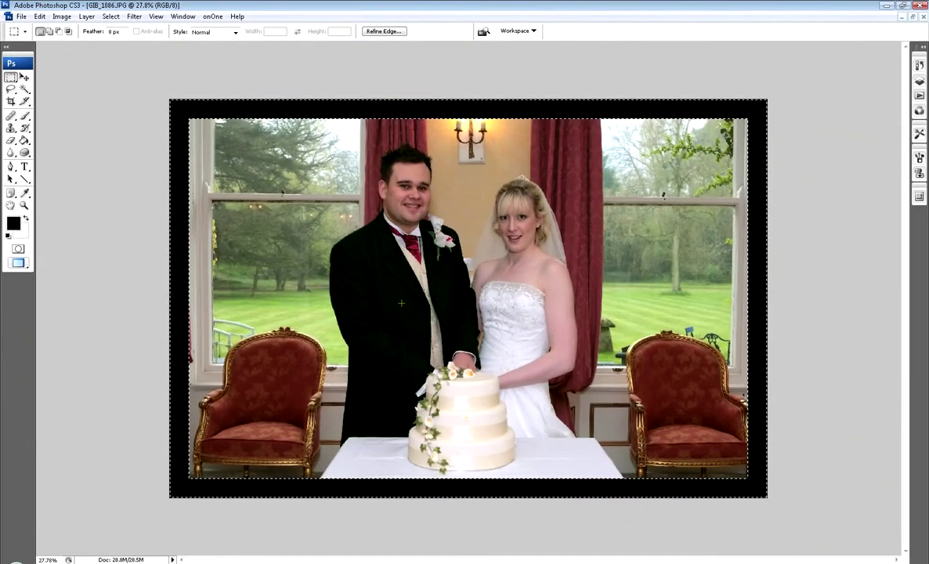
pyautogui.hotkey('ctrl', 'z')
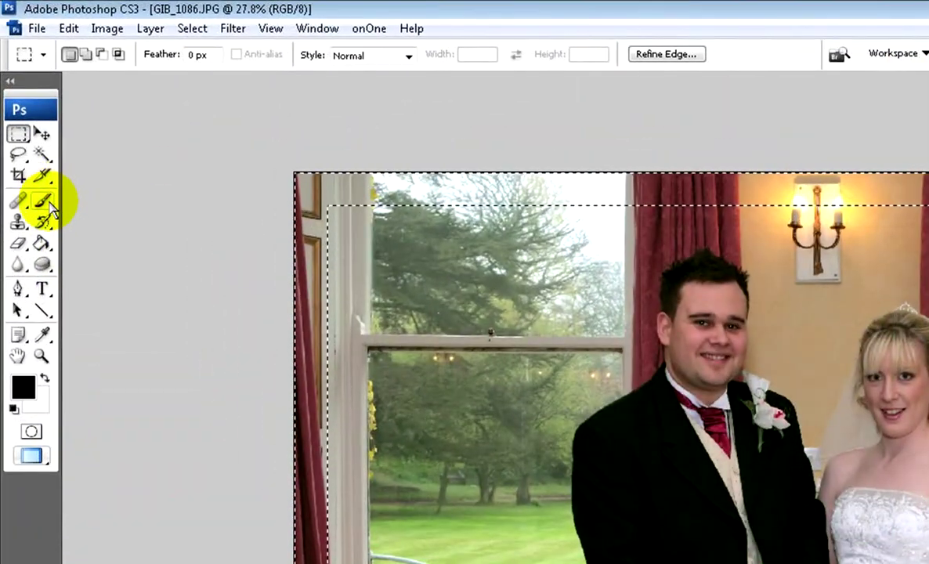
# - Paint black leaves all around the border selection with the 166 px leaf brush, and undo the strokes
pyautogui.click(25, 115)
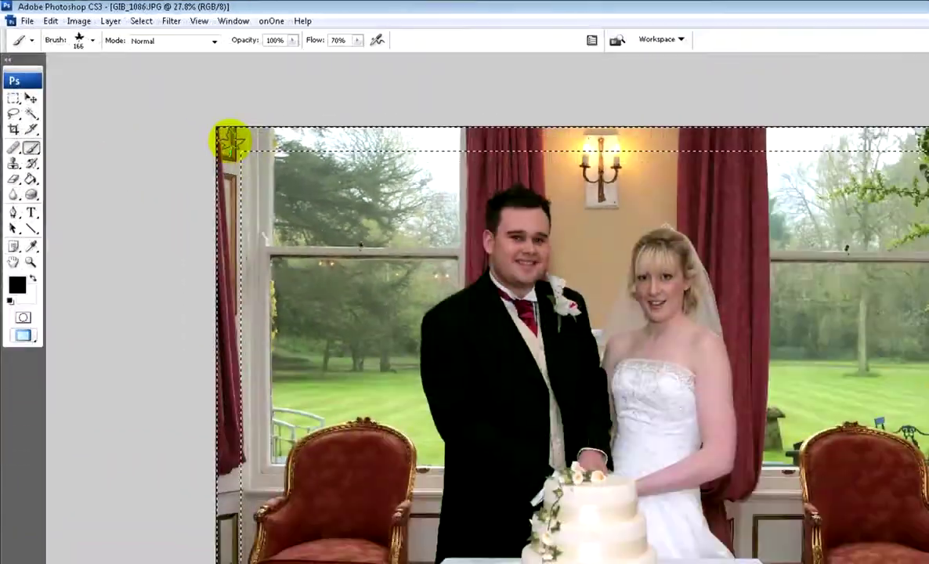
pyautogui.moveTo(229, 141)
pyautogui.mouseDown()
pyautogui.moveTo(456, 138)
pyautogui.moveTo(901, 154)
pyautogui.mouseUp()
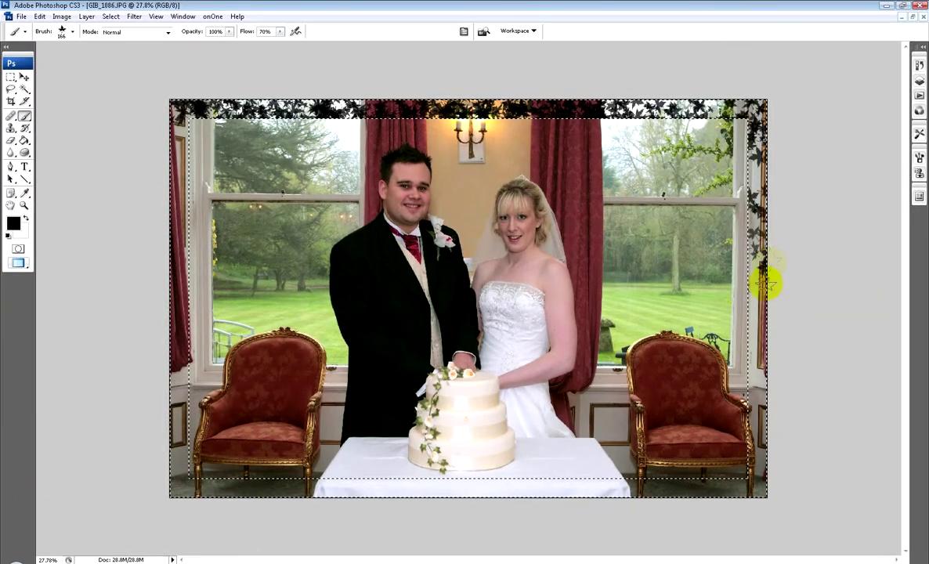
pyautogui.moveTo(771, 451)
pyautogui.mouseDown()
pyautogui.moveTo(738, 495)
pyautogui.moveTo(300, 481)
pyautogui.mouseUp()
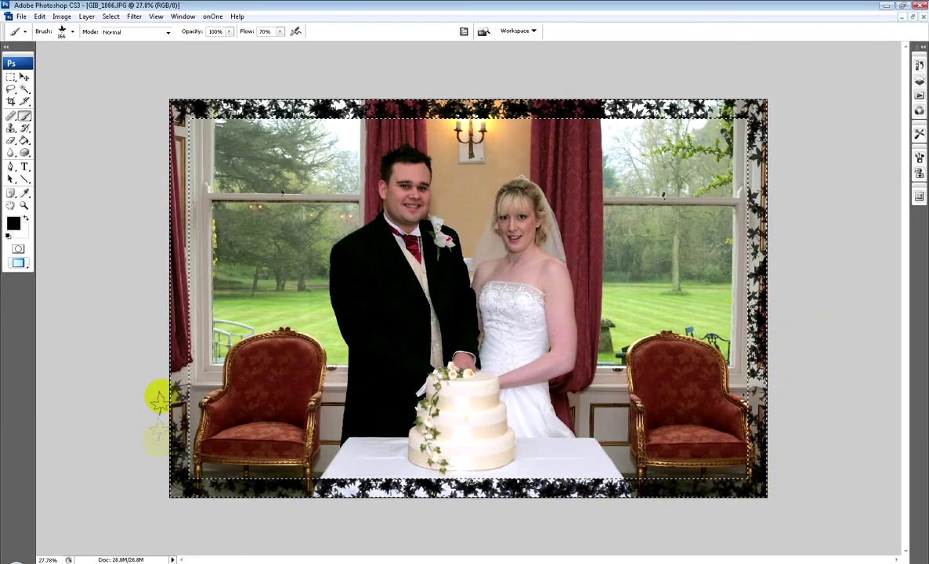
pyautogui.moveTo(159, 399); pyautogui.dragTo(154, 190)
pyautogui.hotkey('ctrl', '-')
pyautogui.hotkey('ctrl', '0')
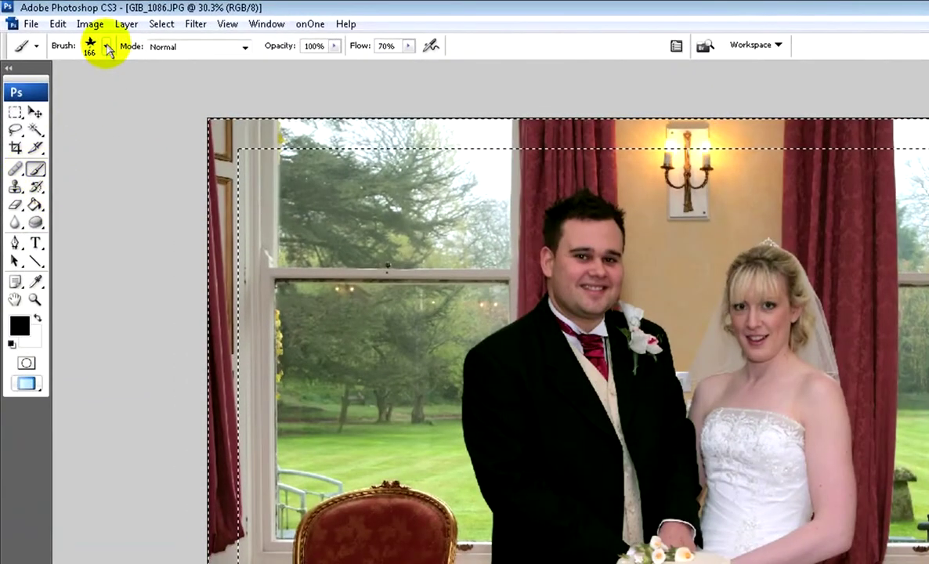
# - Paint the border selection with a hard round 473 px brush in dark red #3c1415 sampled from the curtain, and undo the border
pyautogui.click(107, 49)
pyautogui.click(159, 177)
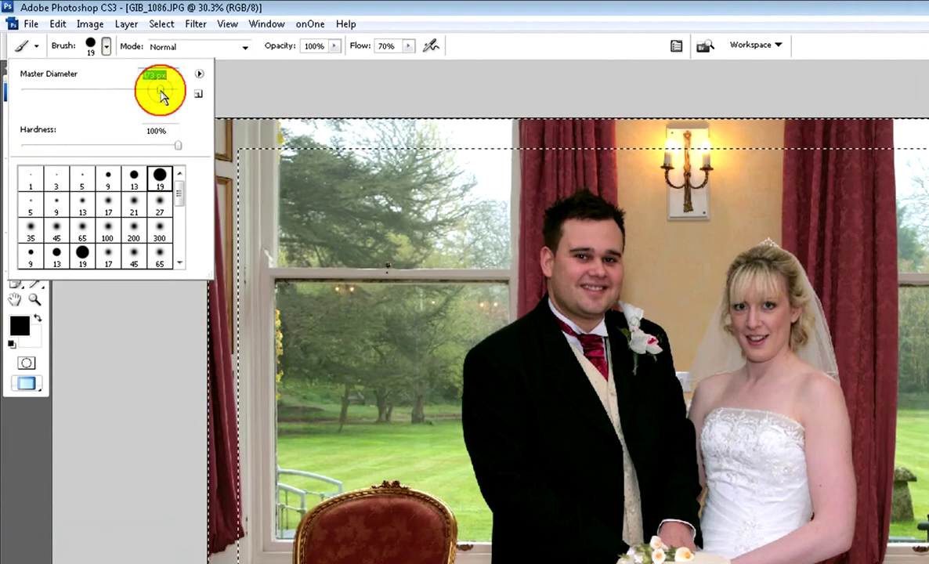
pyautogui.click(22, 323)
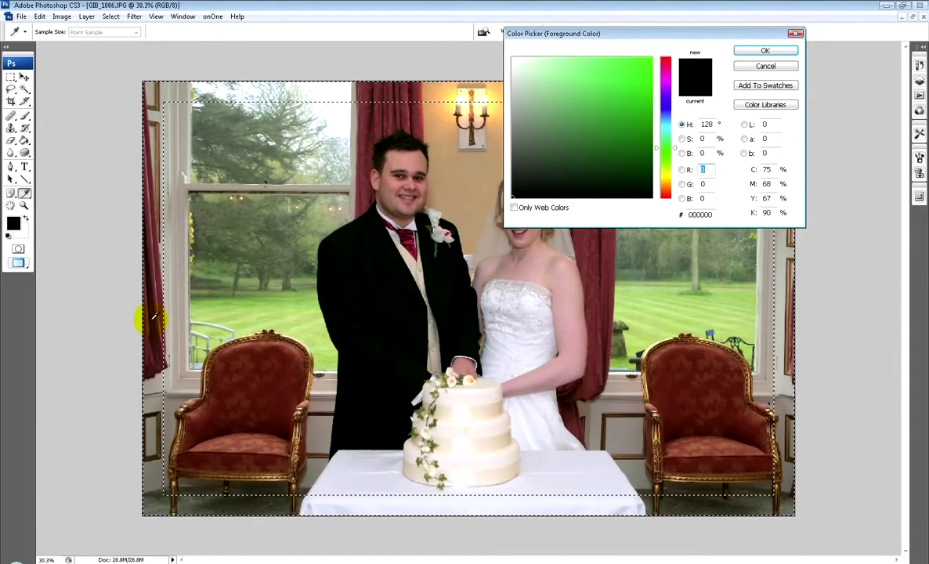
pyautogui.click(153, 316)
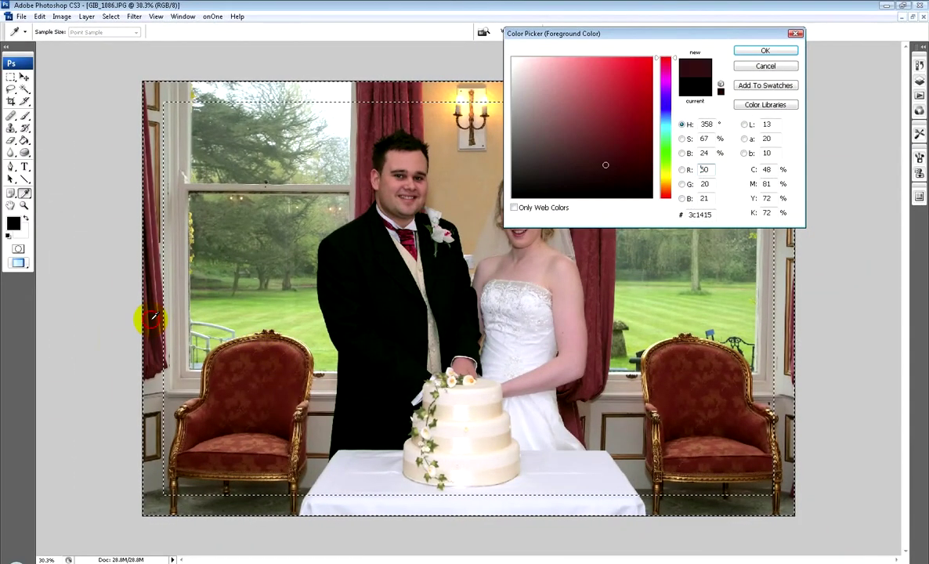
pyautogui.click(765, 52)
pyautogui.press('b')
pyautogui.moveTo(145, 94)
pyautogui.mouseDown()
pyautogui.moveTo(789, 95)
pyautogui.moveTo(774, 288)
pyautogui.moveTo(778, 528)
pyautogui.moveTo(159, 492)
pyautogui.mouseUp()
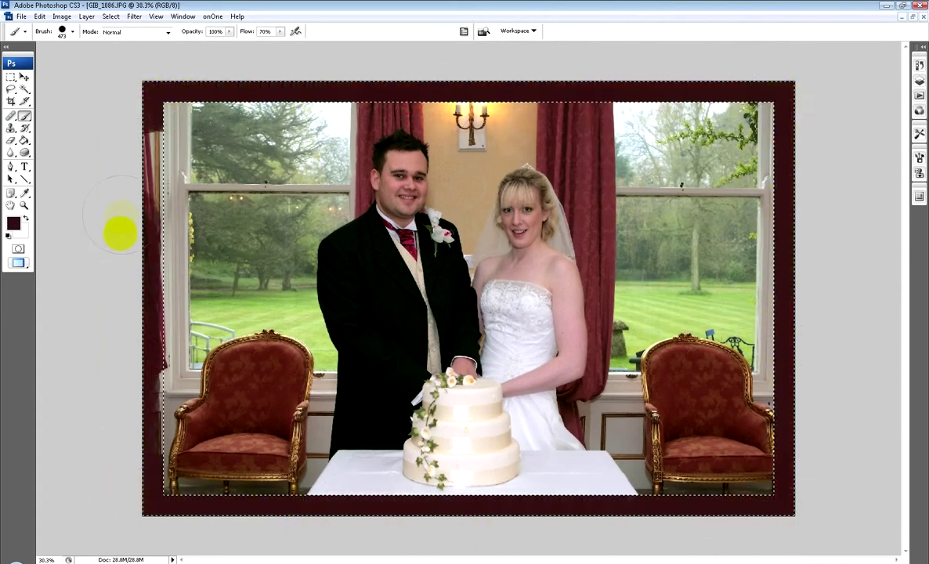
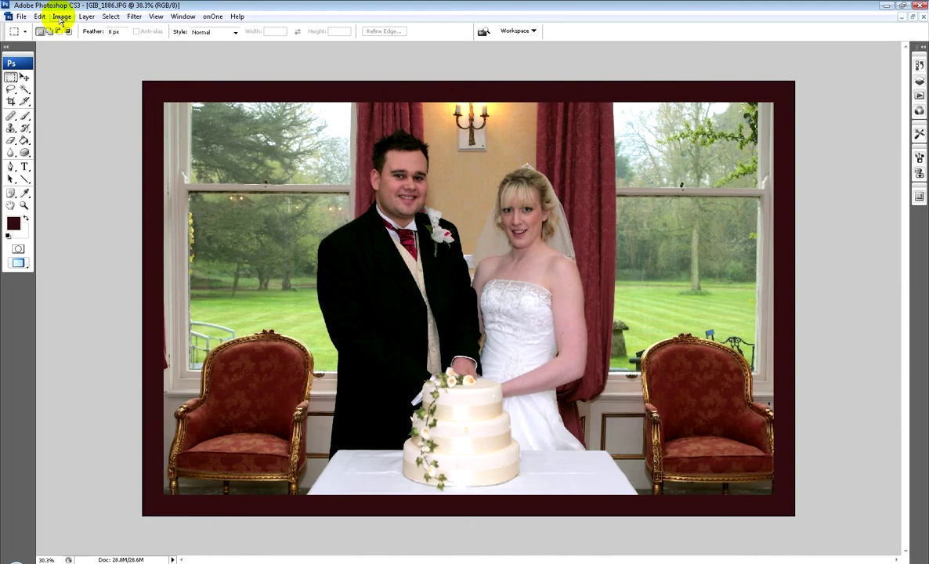
pyautogui.hotkey('ctrl', 'z')
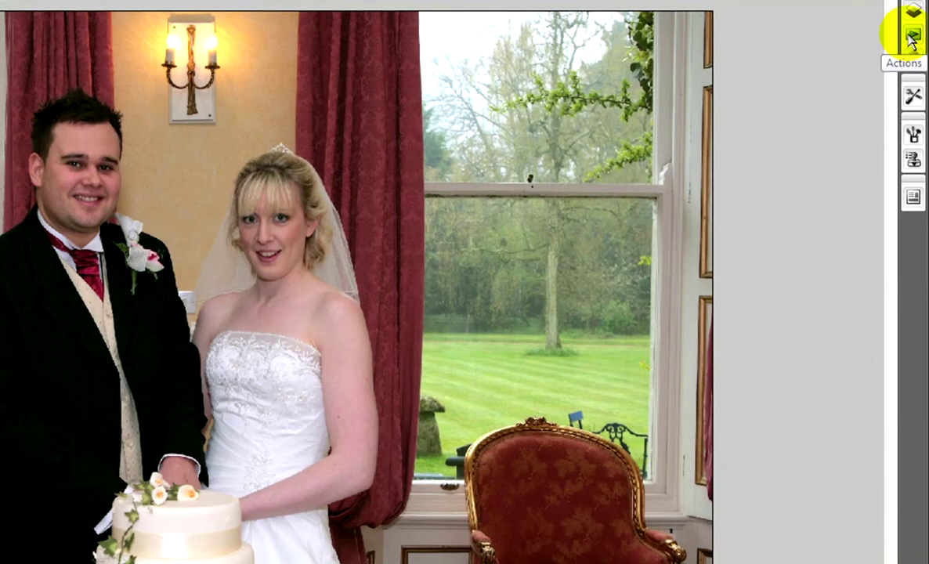
# - Run the Kubota Production Tools 2 action "Border Black with White horizontal" on the photo and dismiss its message
pyautogui.click(912, 39)
pyautogui.click(892, 89)
pyautogui.moveTo(891, 88); pyautogui.dragTo(912, 329)
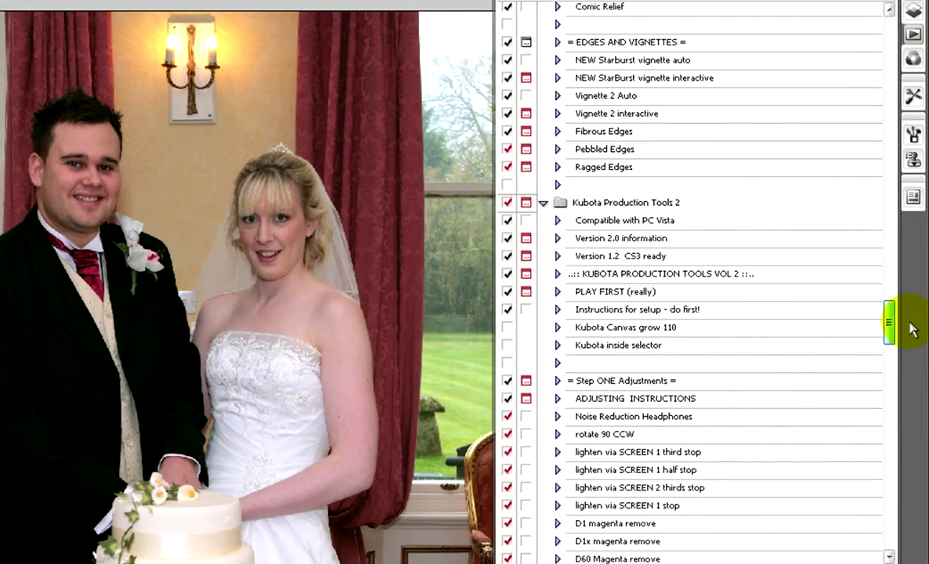
pyautogui.scroll(-5, 707, 336)
pyautogui.scroll(-10, 707, 336)
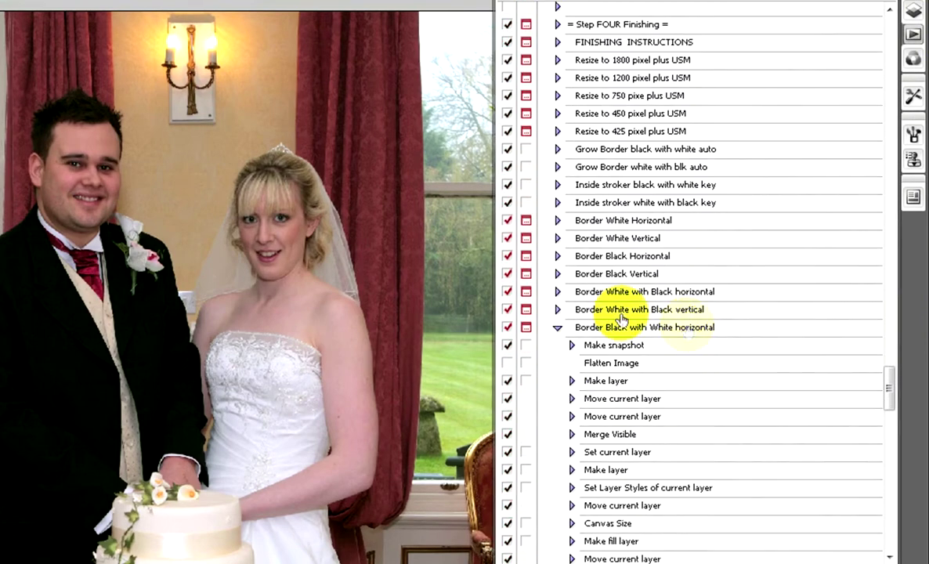
pyautogui.click(603, 329)
pyautogui.click(557, 327)
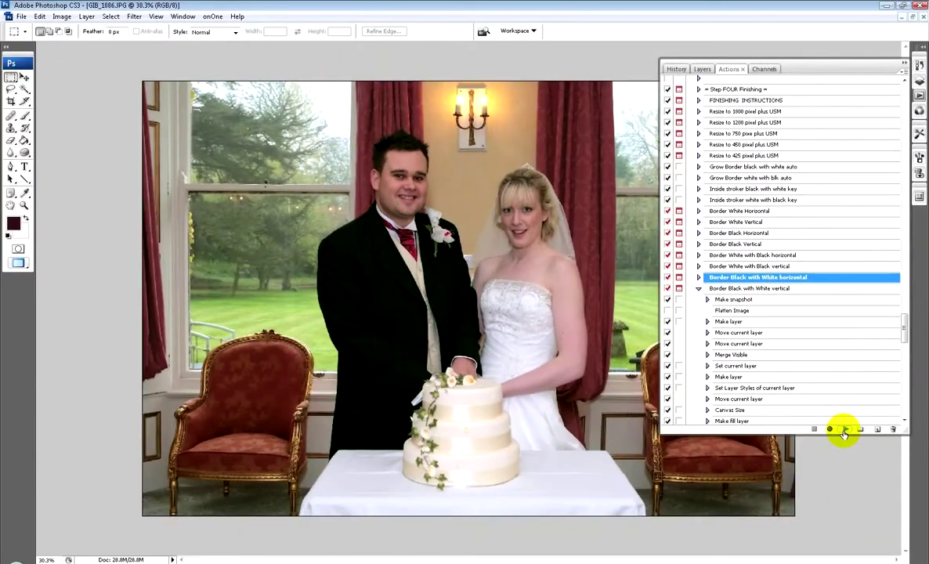
pyautogui.click(844, 430)
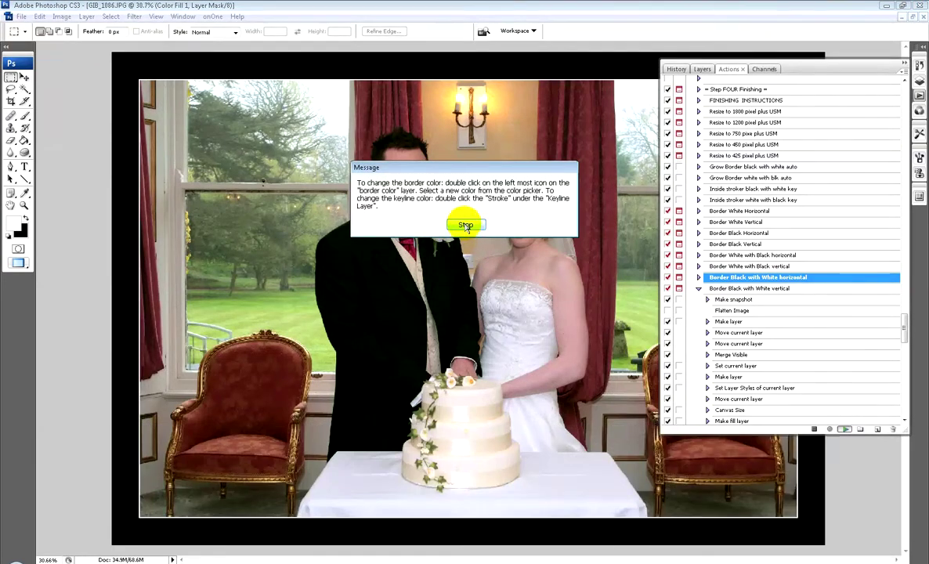
pyautogui.click(465, 225)
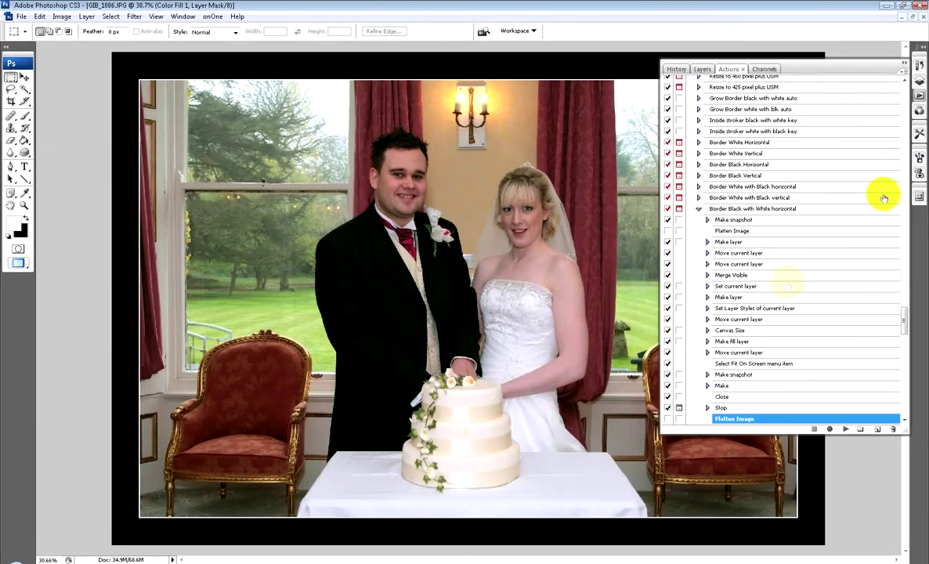
# - Edit the colour of the border's Color Fill 1 layer, trying bright red #e91010 and dark brown #341c1c
pyautogui.click(905, 62)
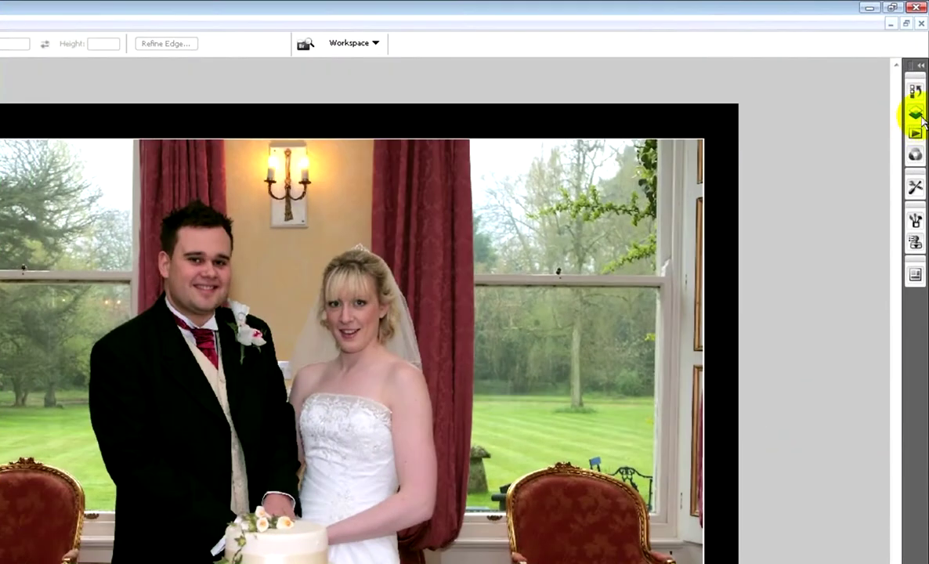
pyautogui.click(915, 115)
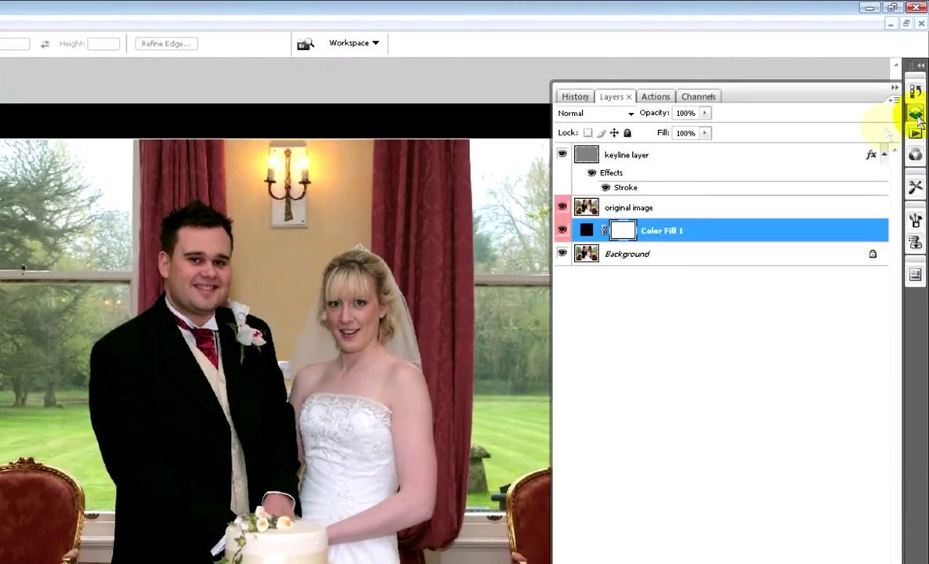
pyautogui.click(583, 232)
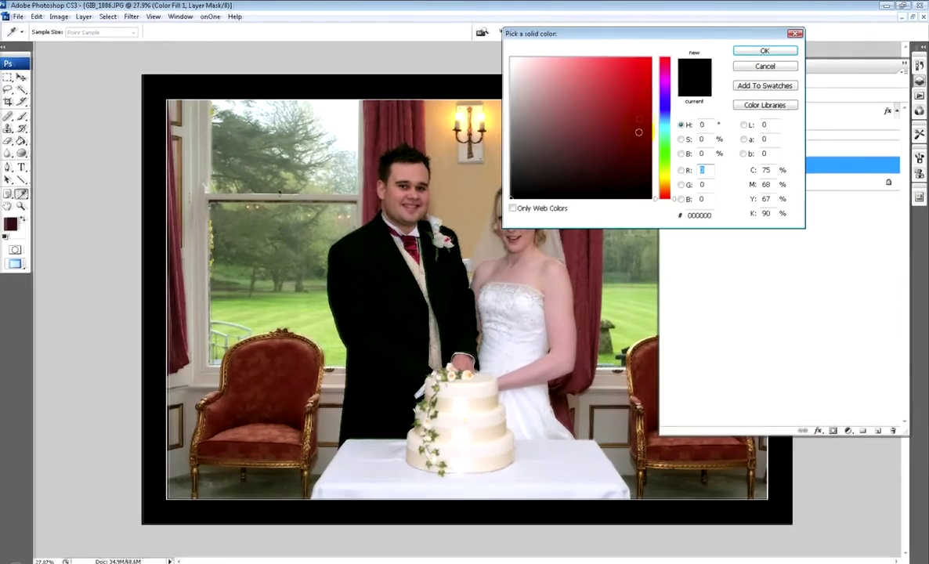
pyautogui.click(643, 69)
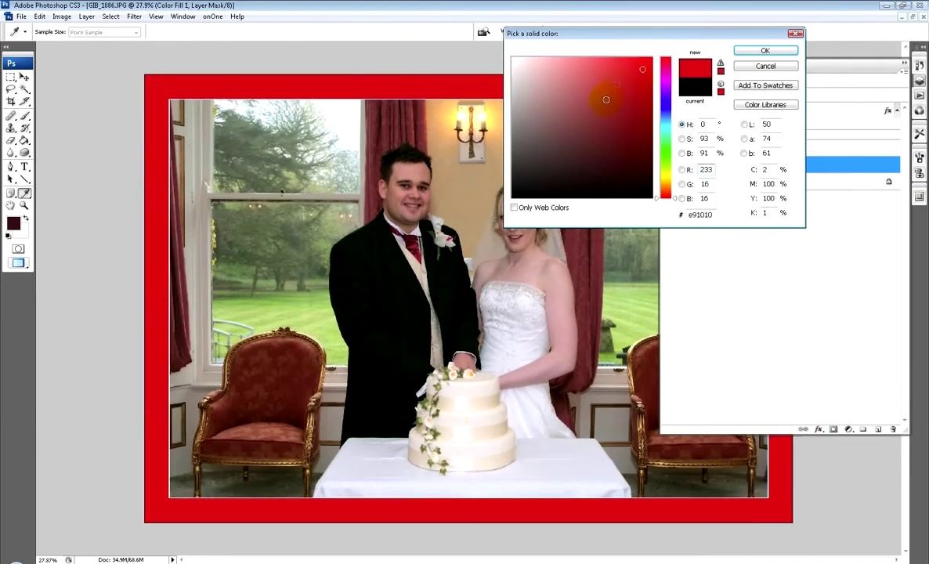
pyautogui.moveTo(616, 84); pyautogui.dragTo(576, 169)
pyautogui.click(540, 180)
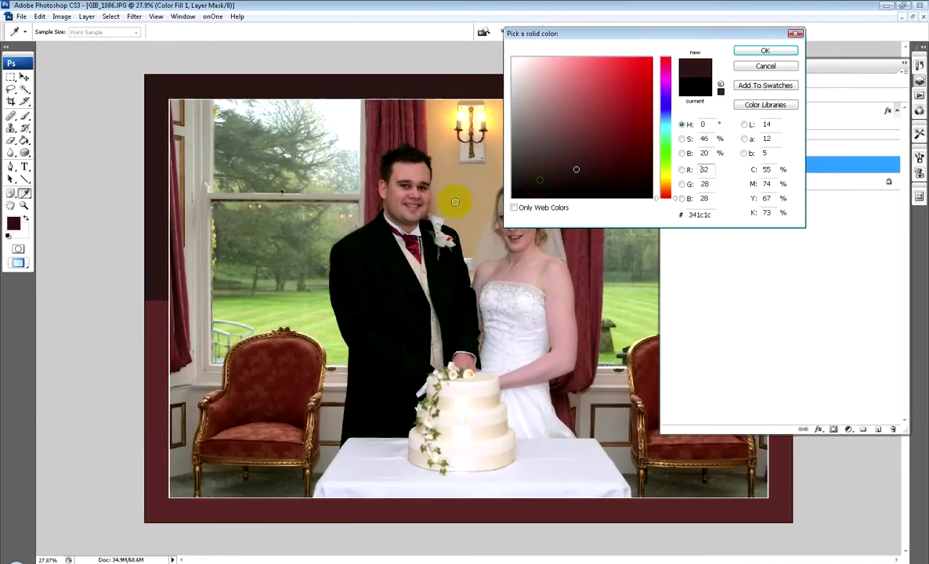
# - Try beige #b49372 and pale lilac #dedbe4 sampled from the photo as border colours, and apply near-black #050a03
pyautogui.click(439, 178)
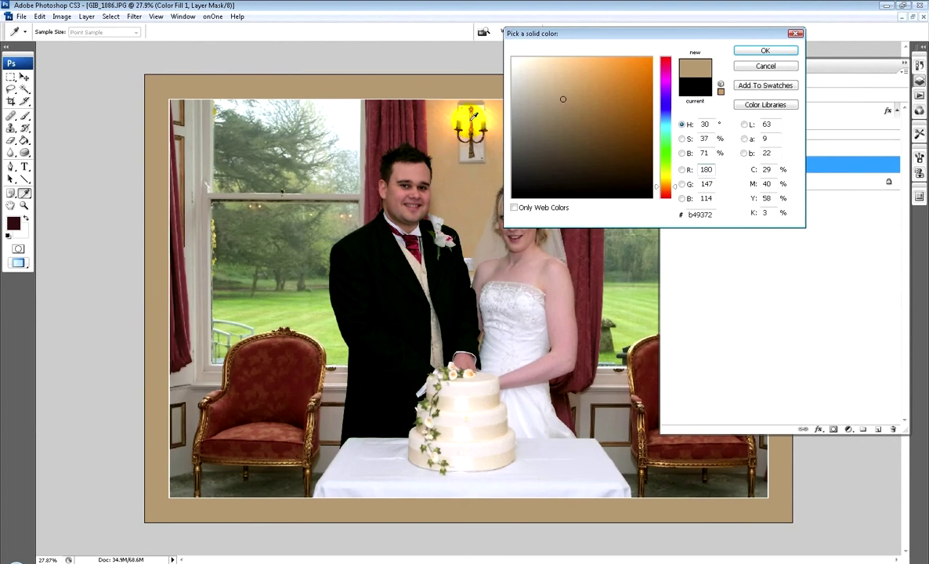
pyautogui.click(512, 363)
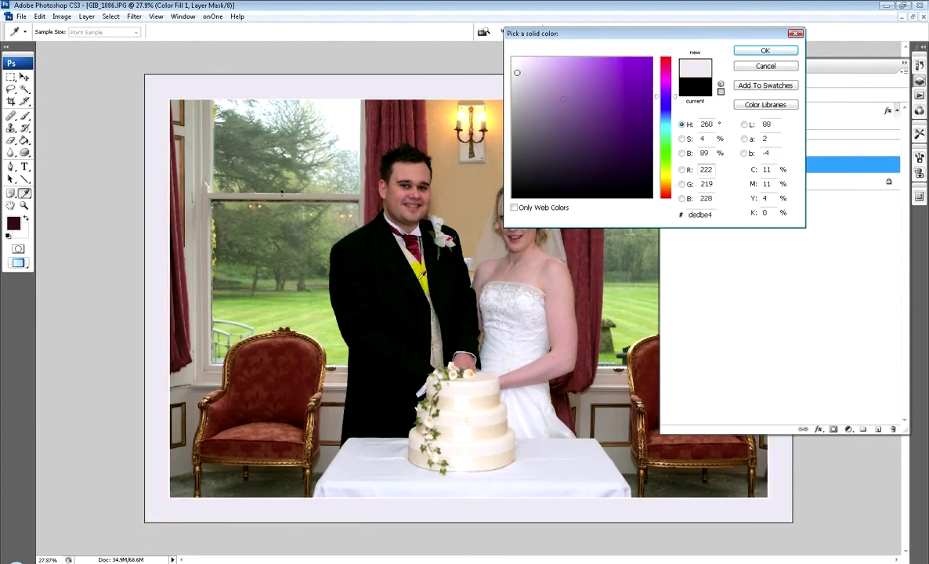
pyautogui.click(381, 252)
pyautogui.click(423, 263)
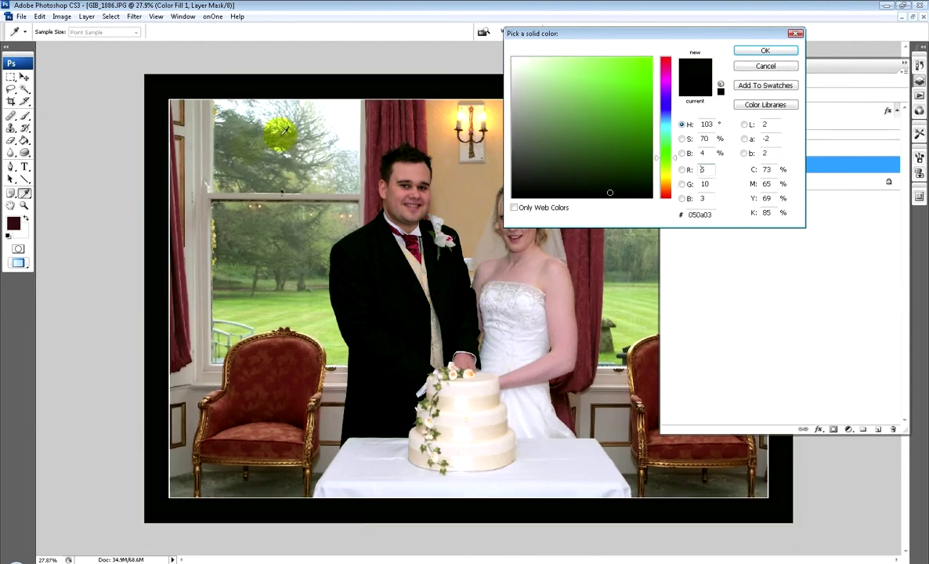
pyautogui.click(750, 51)
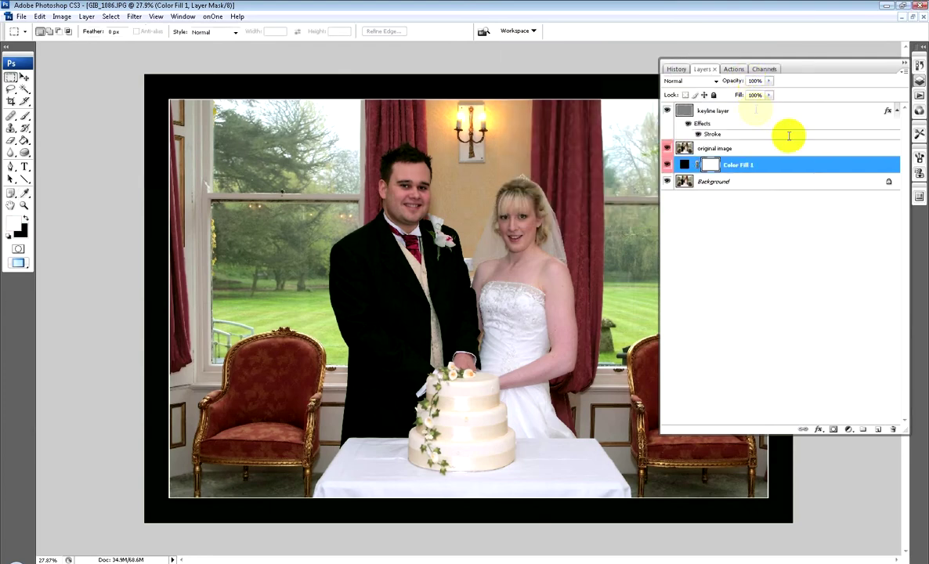
pyautogui.click(731, 69)
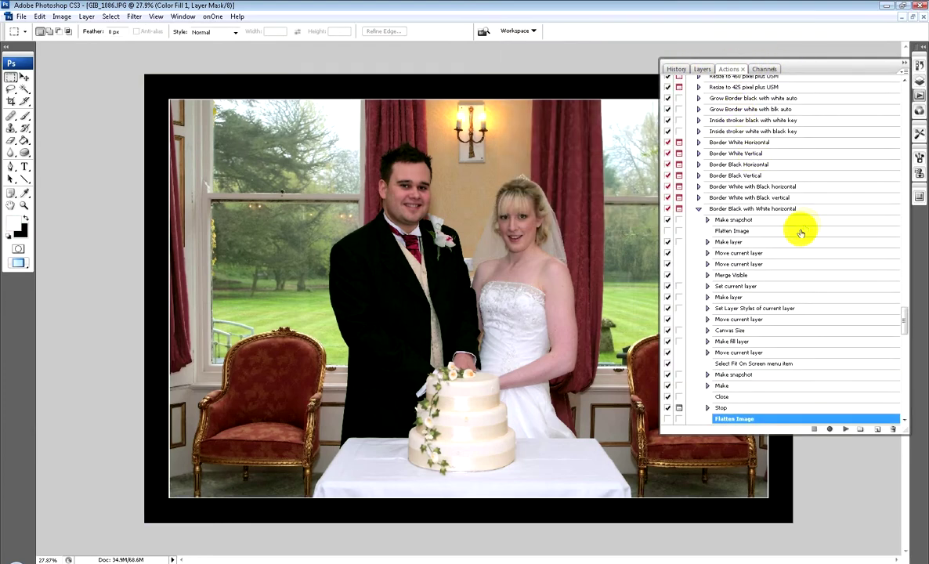
pyautogui.moveTo(903, 316); pyautogui.dragTo(905, 289)
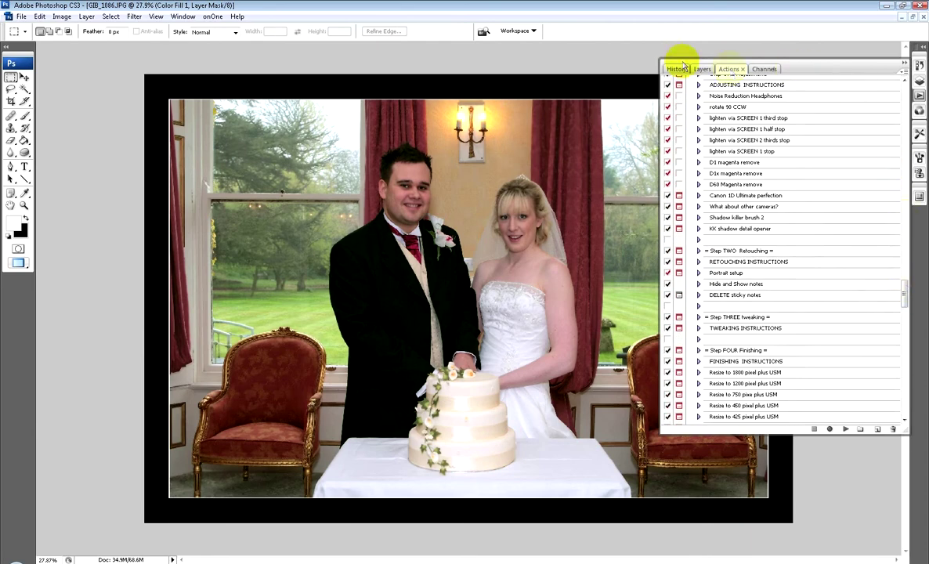
pyautogui.click(902, 62)
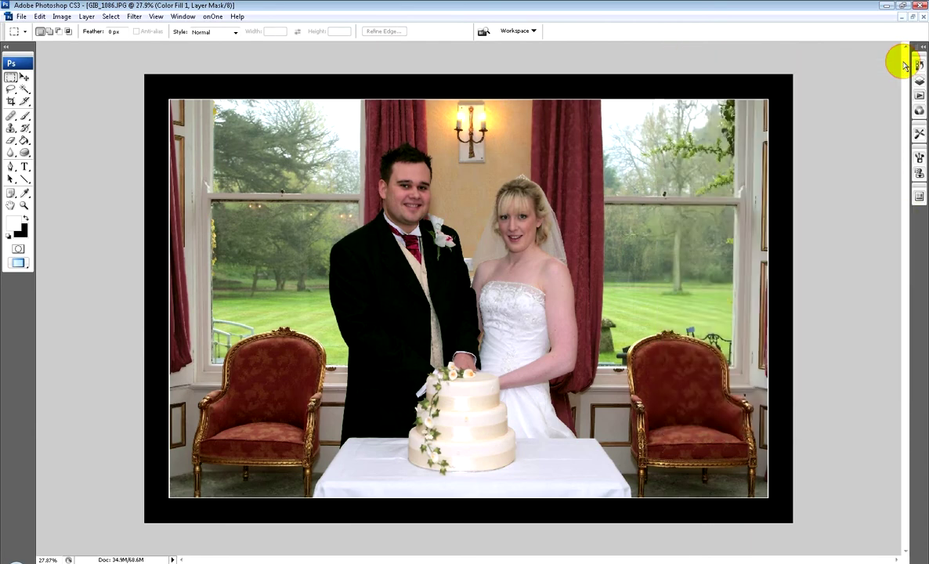